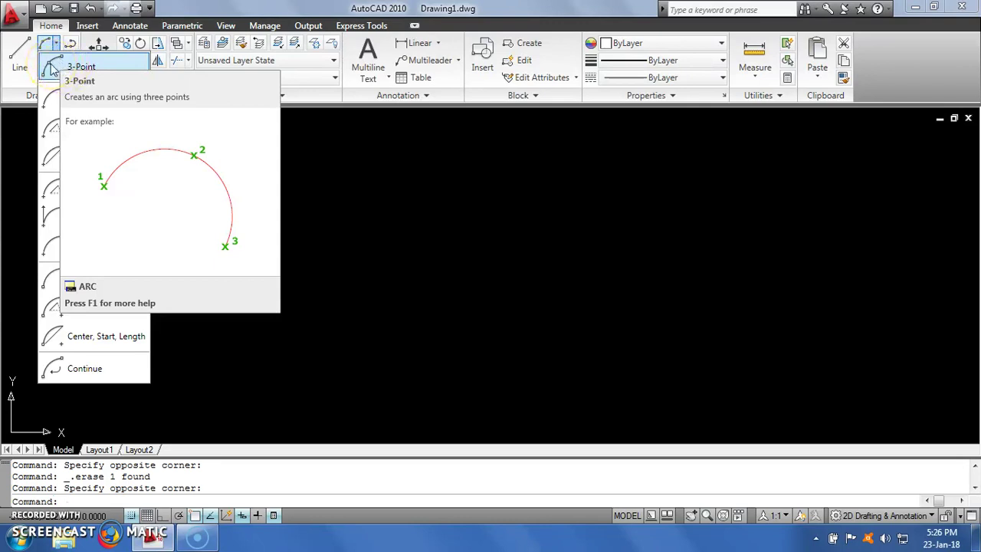
- Draw an arch-shaped 3-Point arc across the middle of the empty drawing, with its second point at the crown
left_click(50, 69)
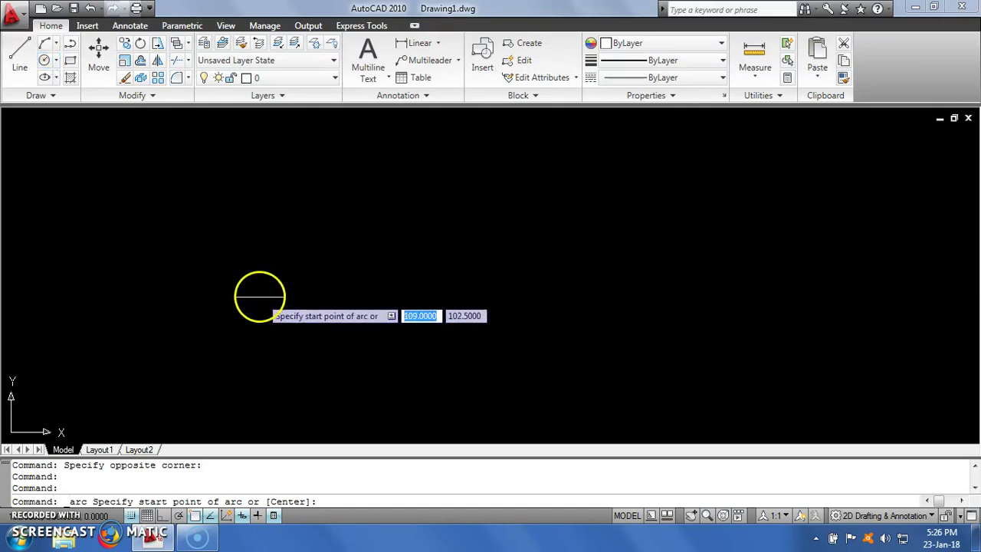
left_click(230, 314)
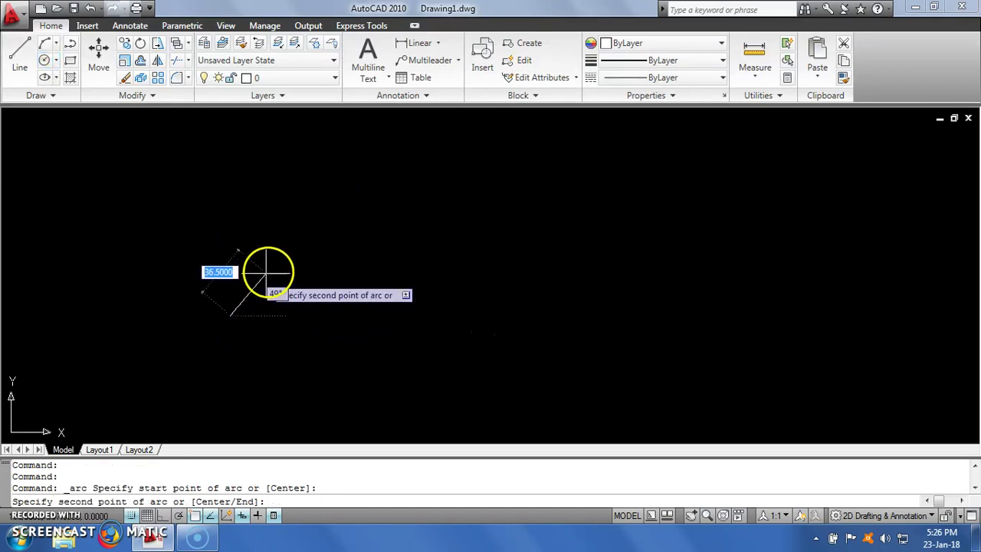
left_click(399, 170)
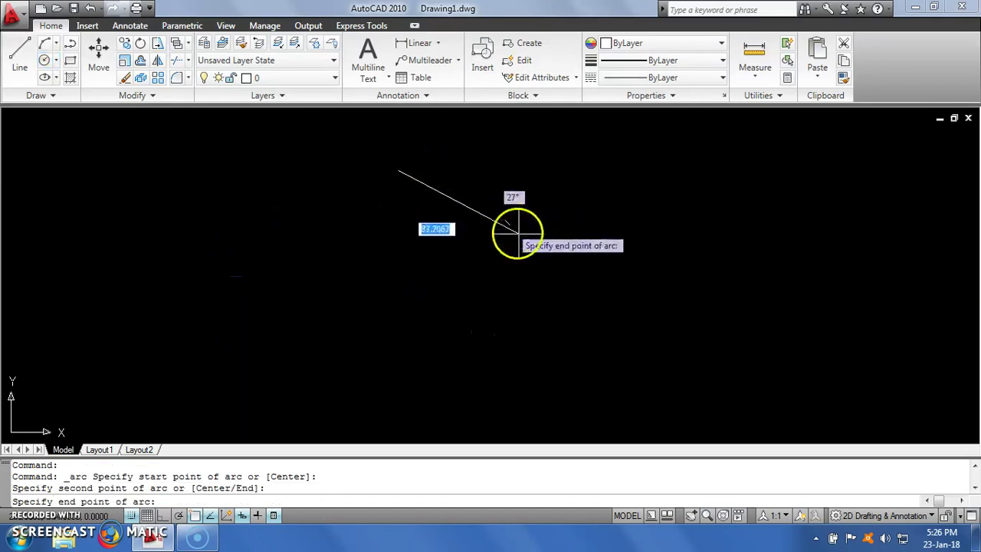
left_click(608, 325)
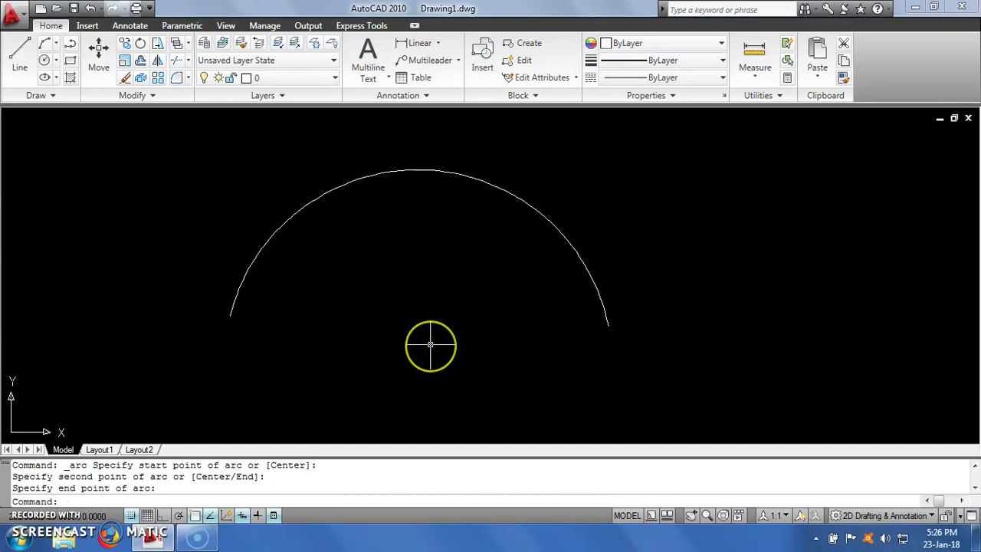
- Draw a second arch-shaped 3-Point arc that starts below the first arc's crown and overlaps its right half
left_click(45, 46)
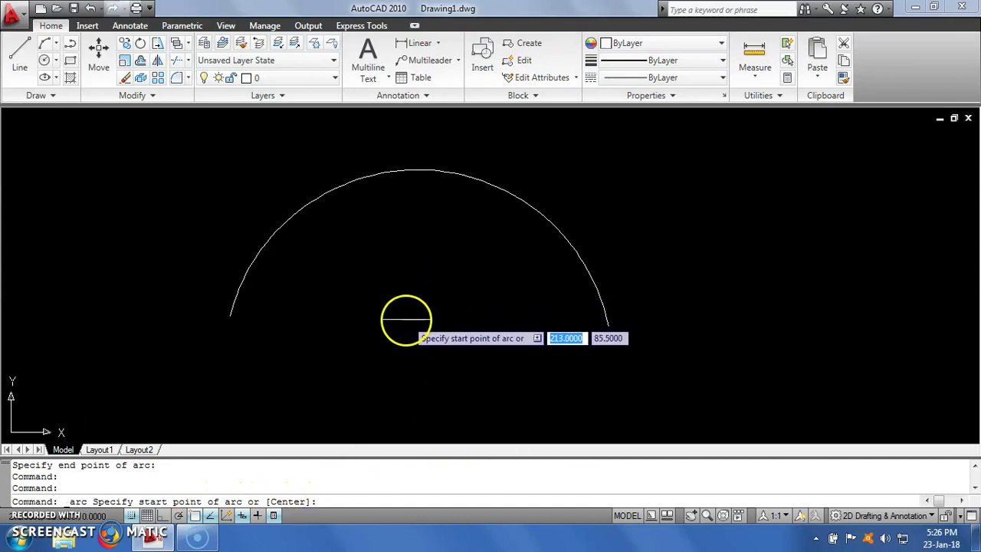
left_click(404, 320)
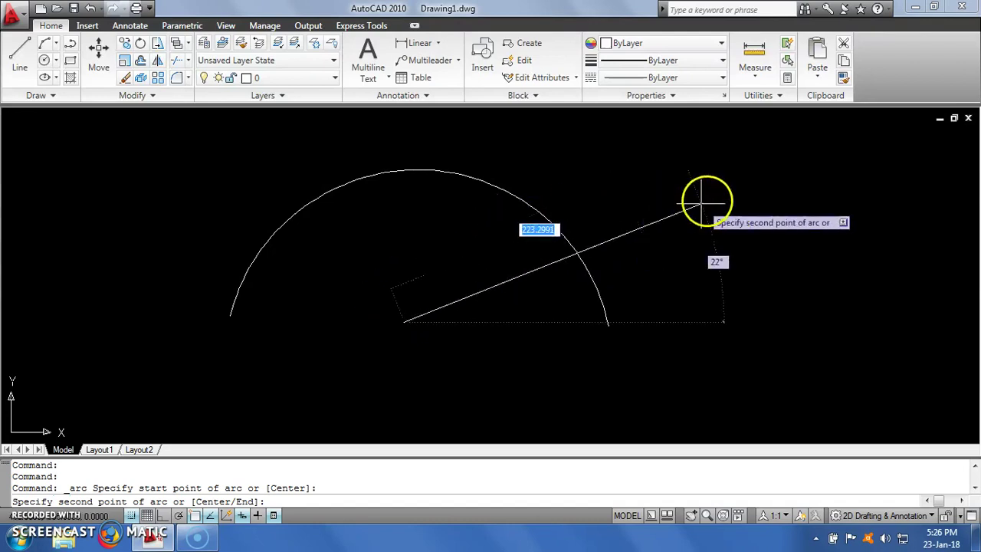
left_click(661, 149)
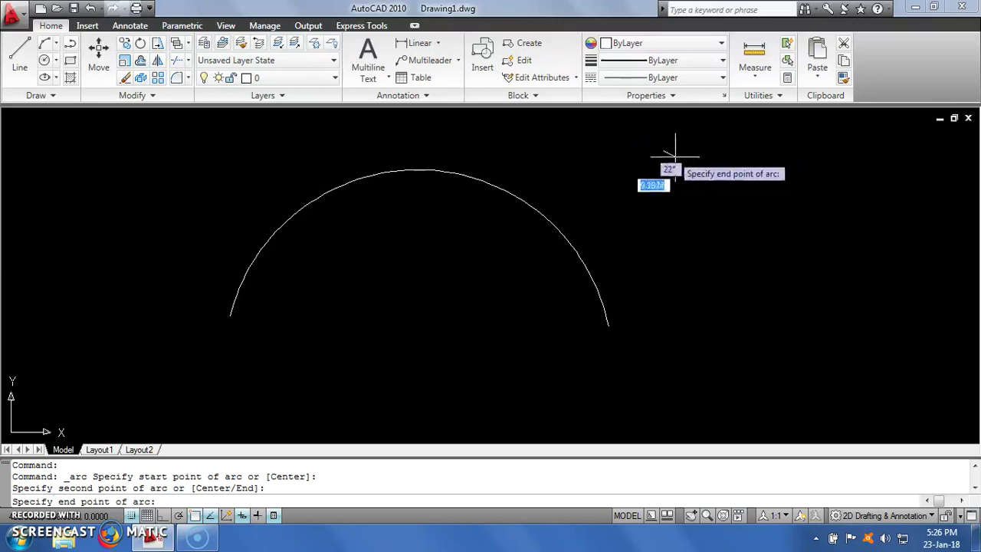
left_click(845, 314)
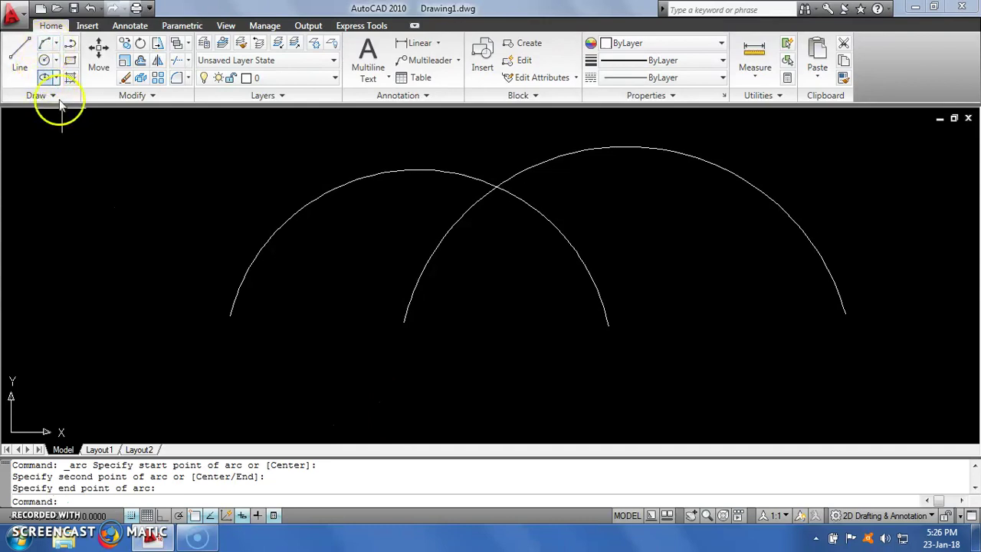
- Select both overlapping arcs together and erase them
left_click(515, 240)
left_click(473, 145)
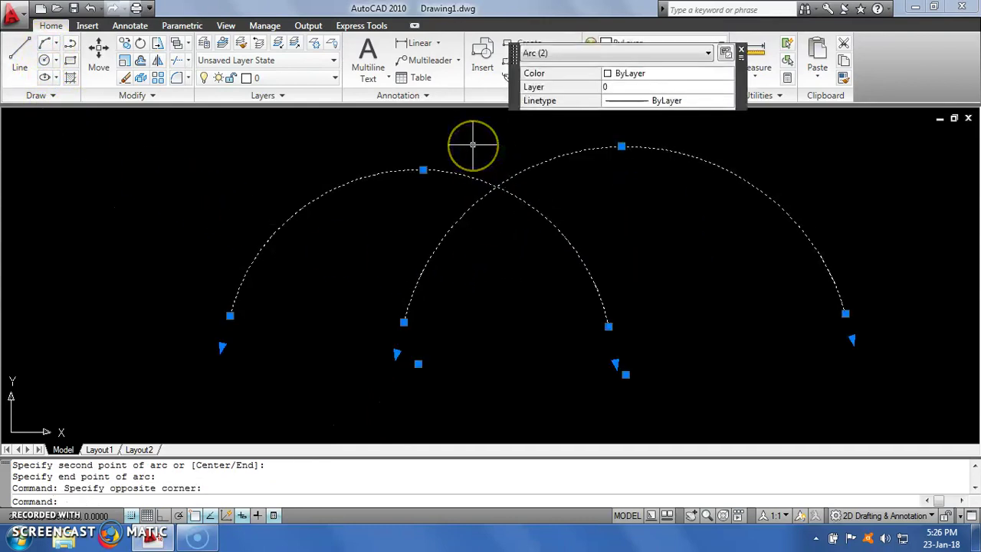
key("Delete")
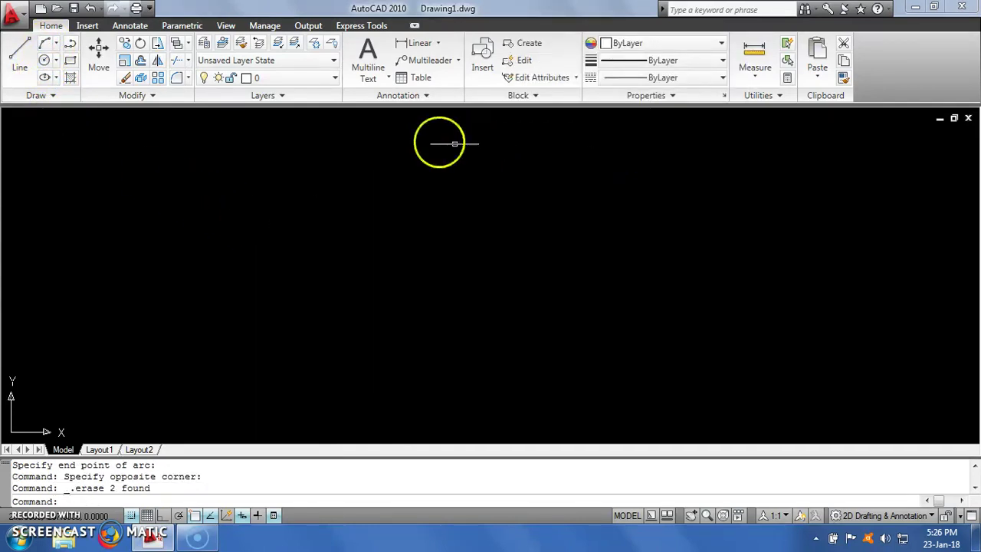
- Draw a wide, shallow 3-Point arc in the empty drawing, passing over an upper middle point
left_click(46, 46)
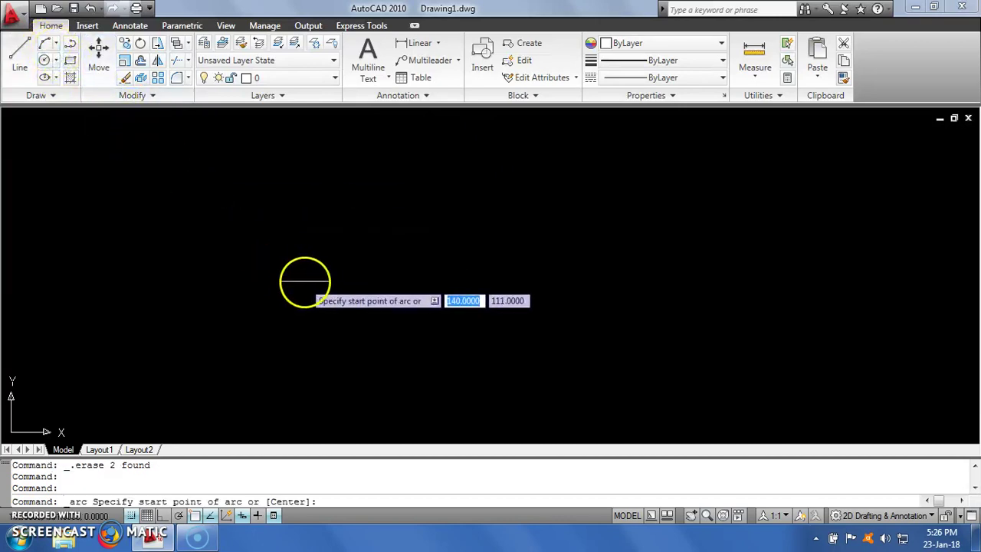
left_click(313, 272)
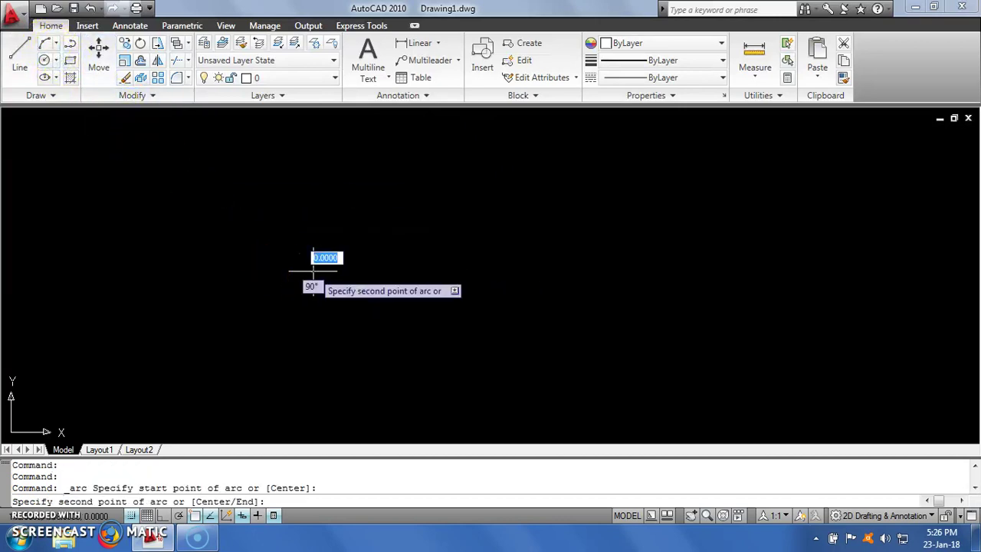
left_click(546, 157)
left_click(736, 266)
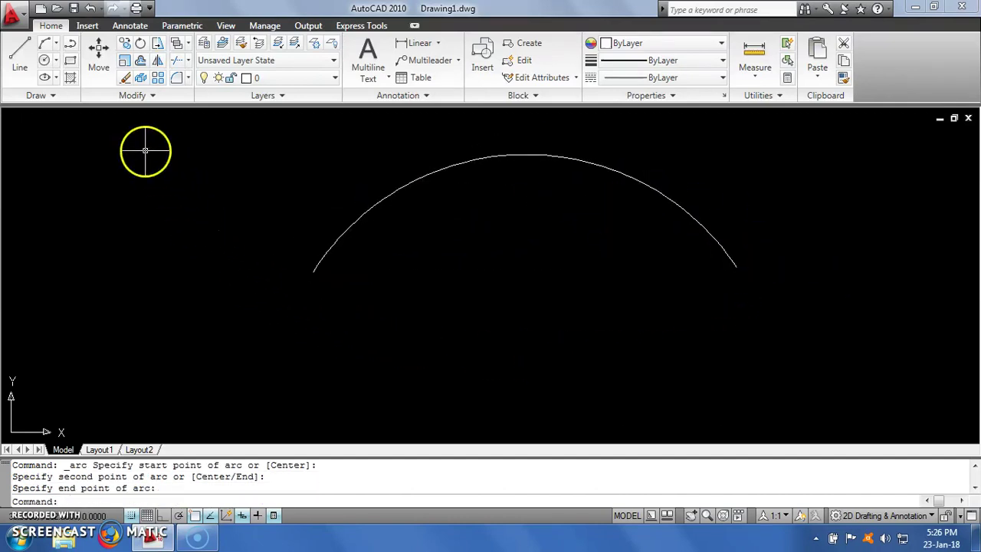
- Select the shallow arc and erase it from the drawing
left_click(370, 233)
left_click(343, 192)
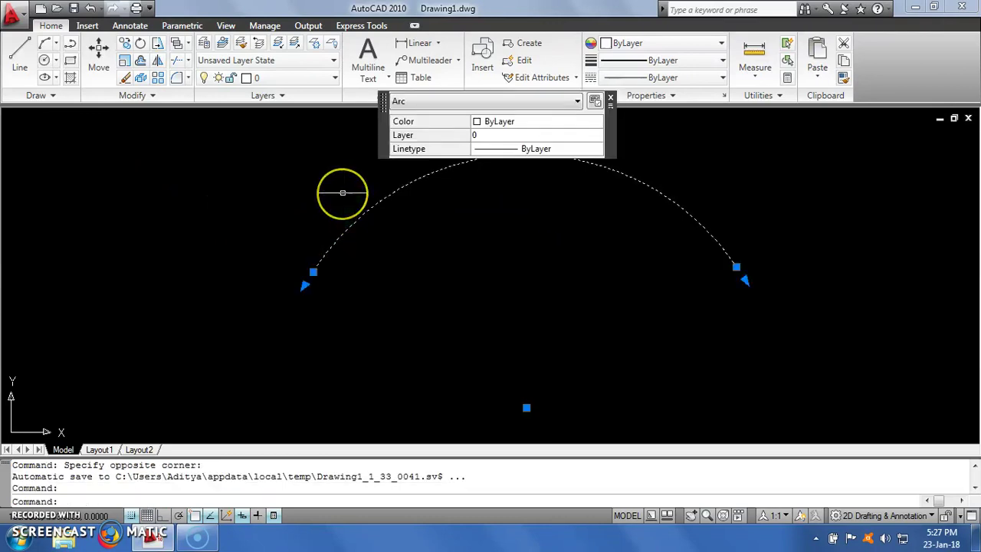
key("Delete")
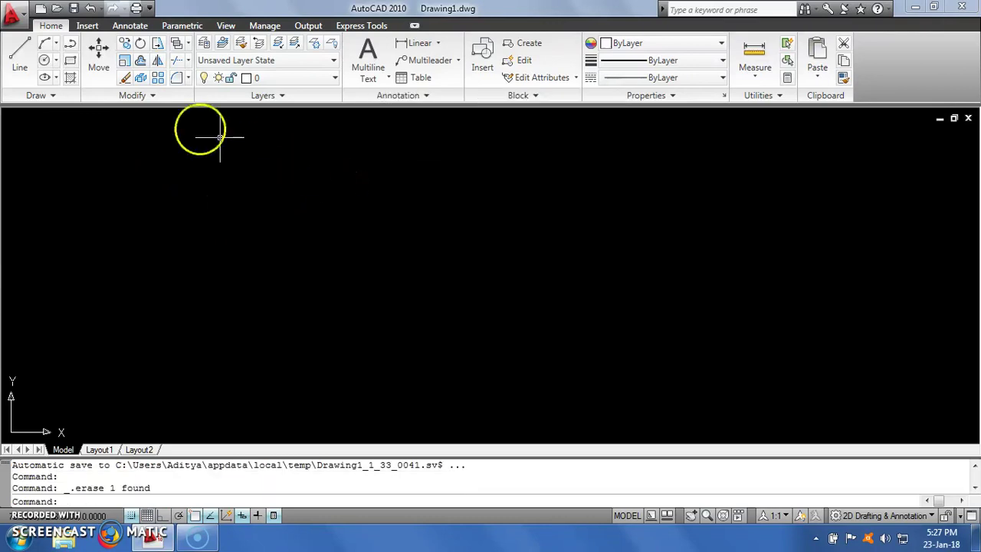
- Draw a large bowl-shaped arc with the Start, Center, End method, with its center in the upper middle of the drawing
left_click(59, 46)
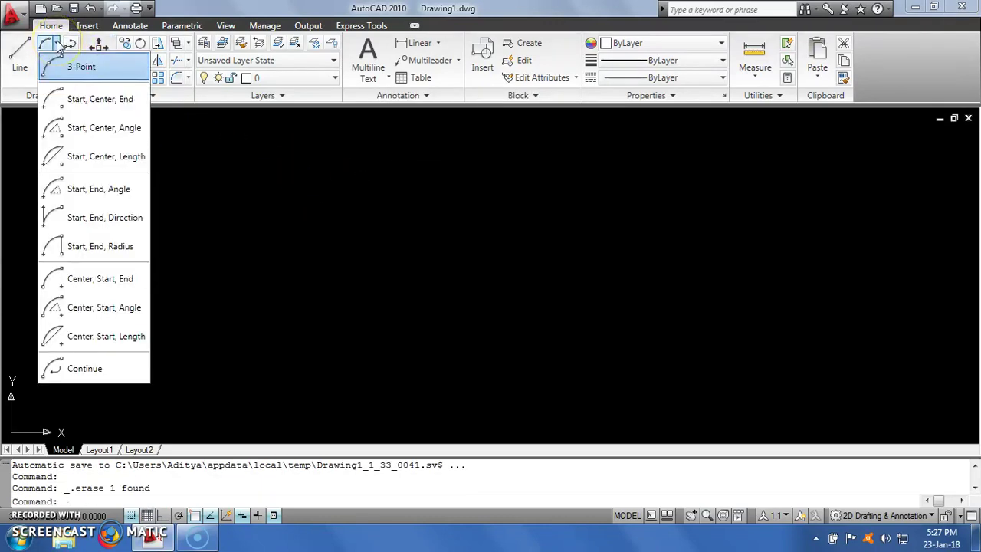
left_click(64, 100)
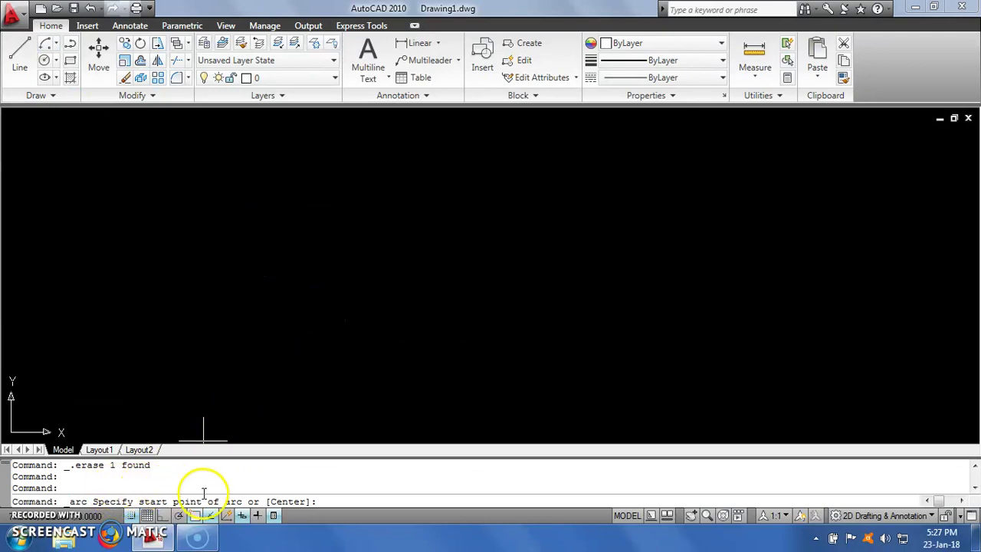
left_click(222, 295)
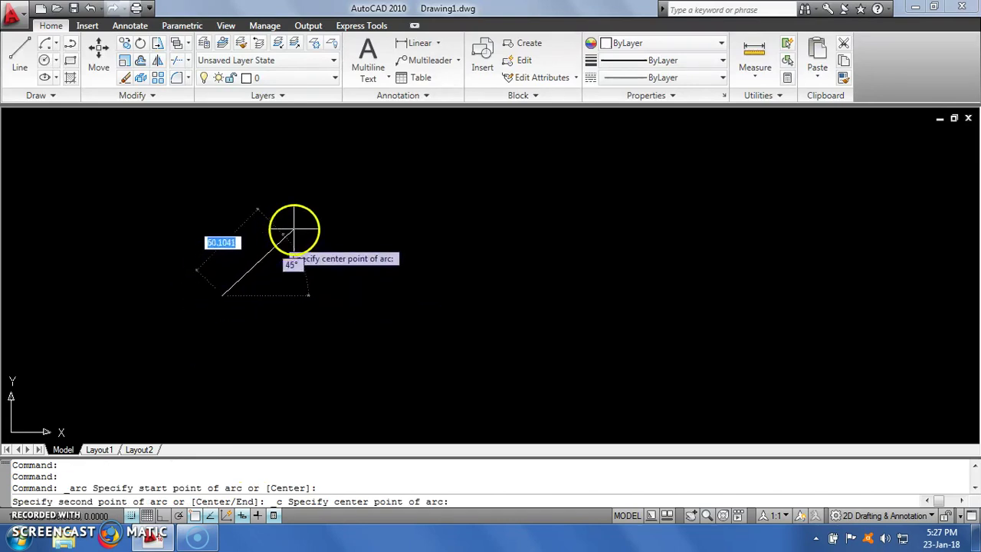
left_click(477, 181)
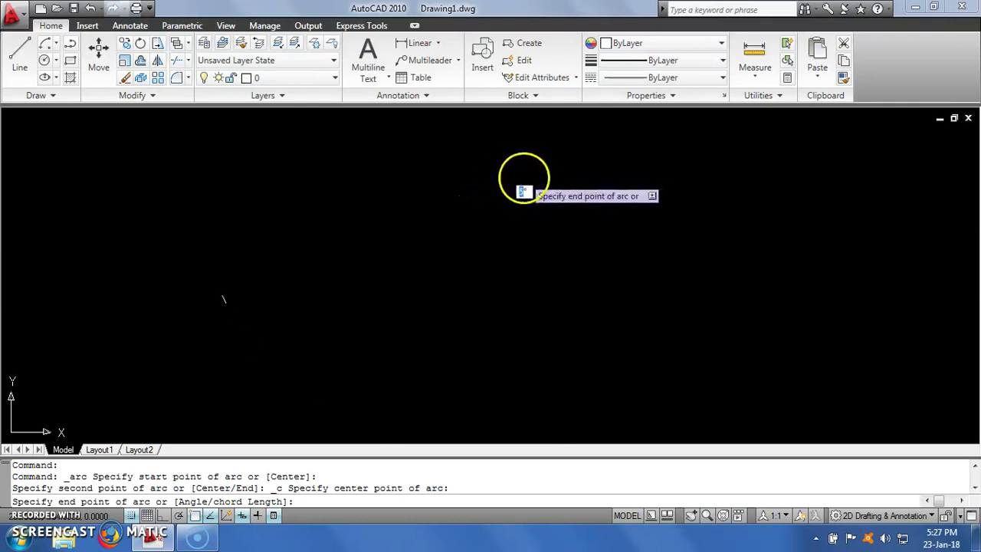
left_click(503, 170)
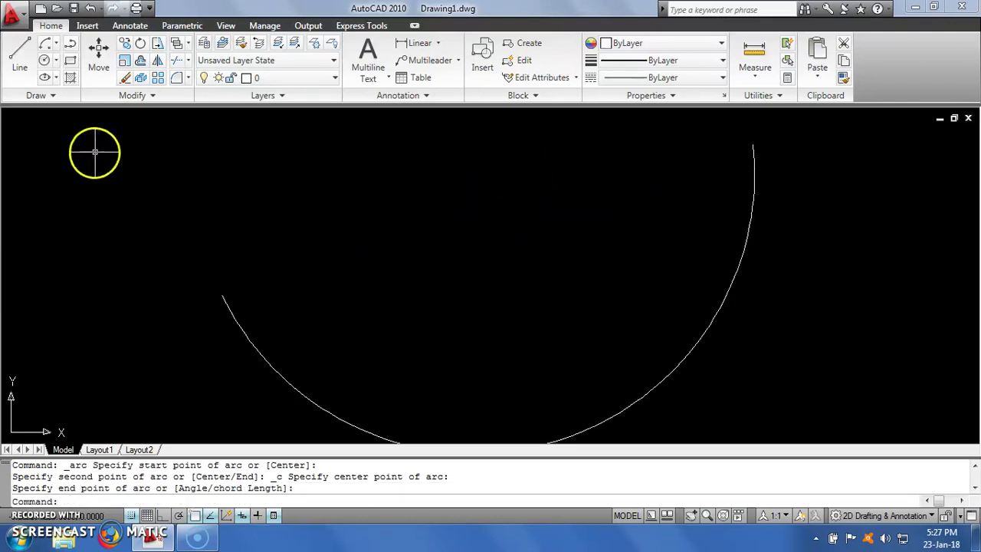
left_click(57, 44)
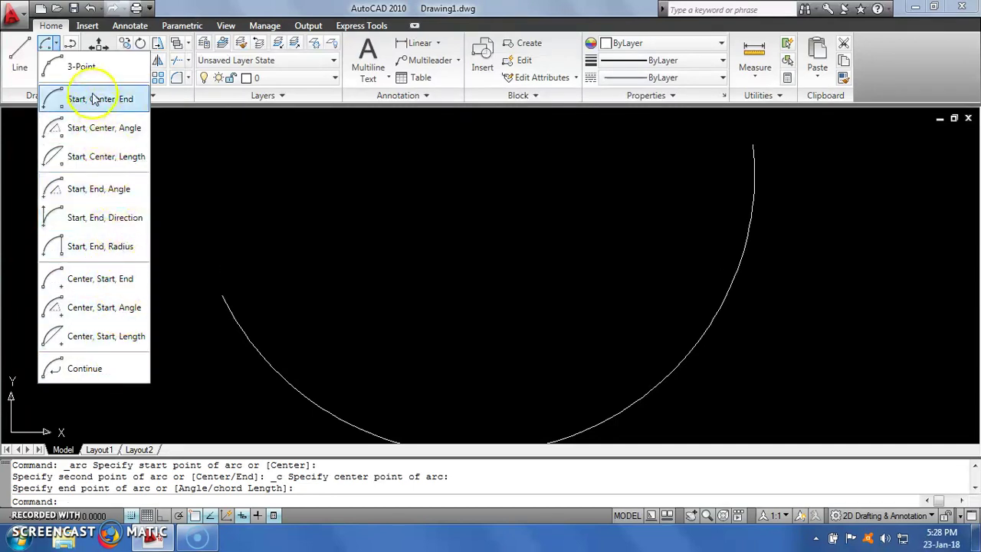
key("Escape")
left_click(97, 48)
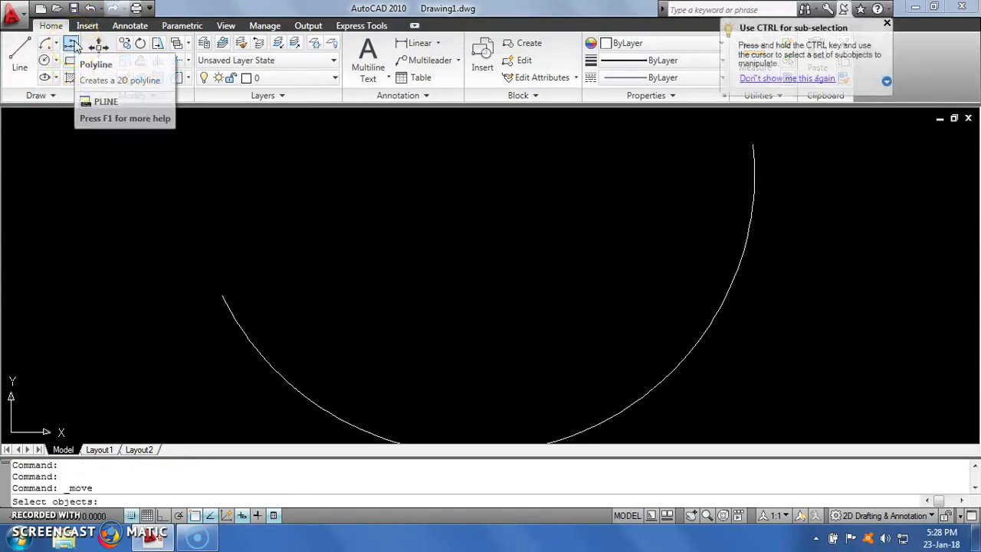
- Draw an open seven-segment polyline from a near-horizontal edge about 234 units long, around the right side and back leftward past the arc's start
left_click(72, 45)
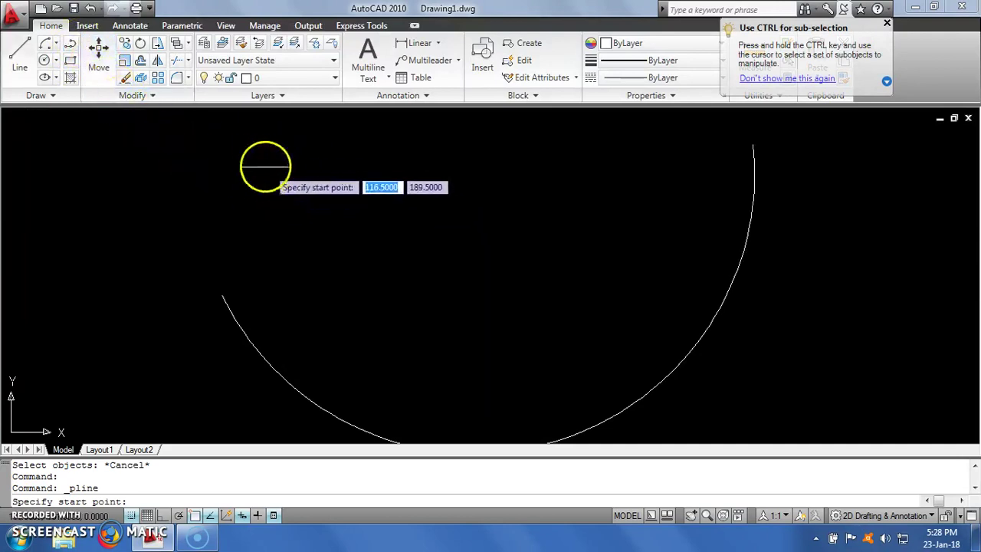
left_click(259, 161)
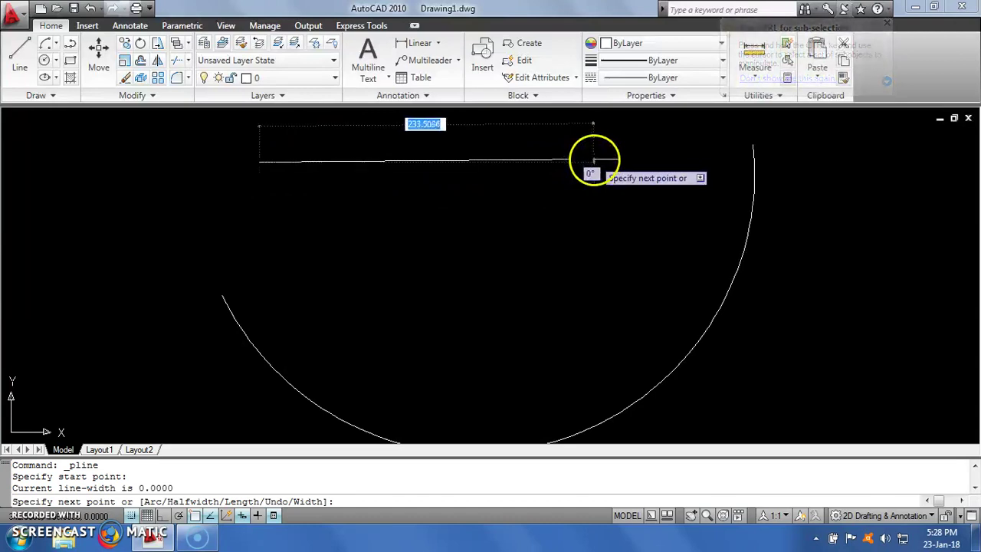
left_click(595, 160)
left_click(617, 227)
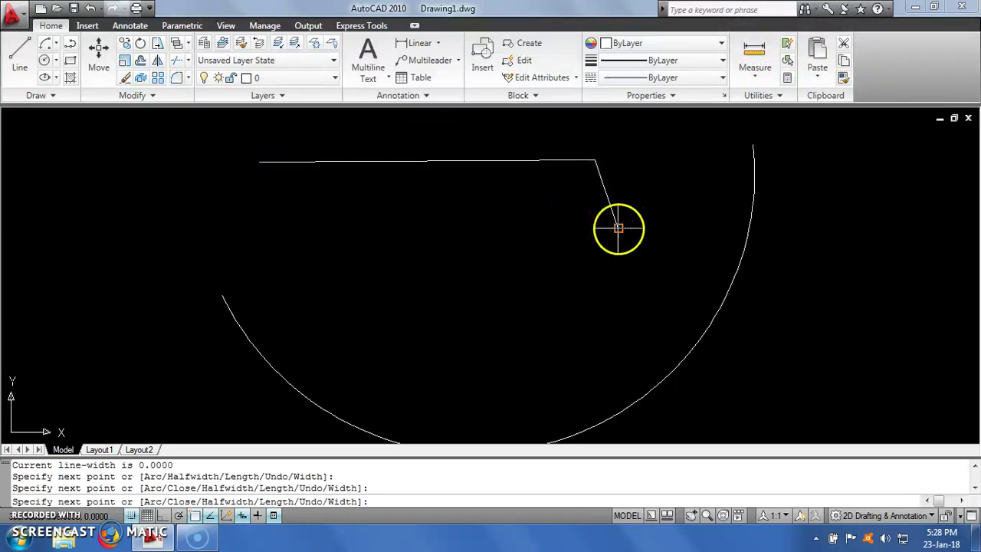
left_click(574, 337)
left_click(397, 299)
left_click(299, 230)
left_click(214, 251)
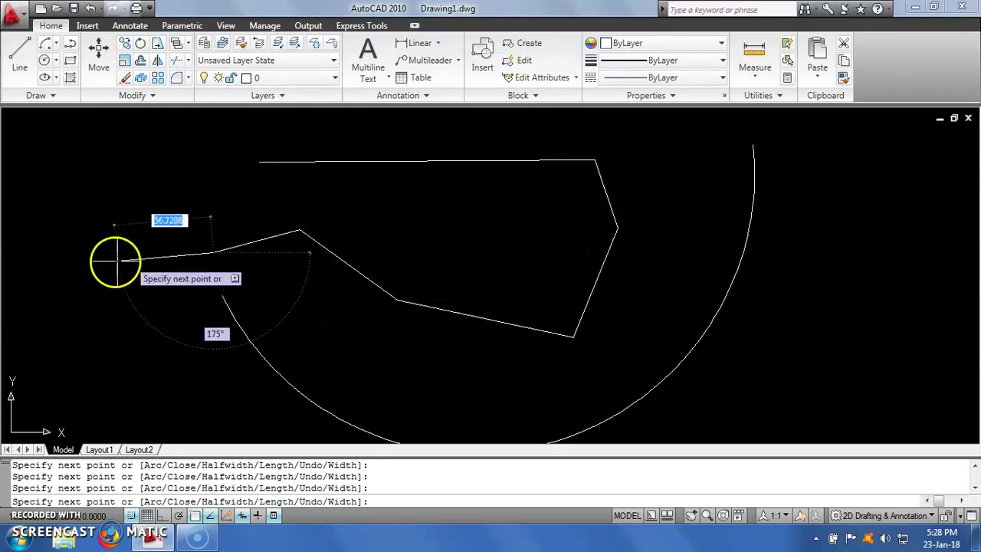
left_click(115, 261)
left_click(96, 281)
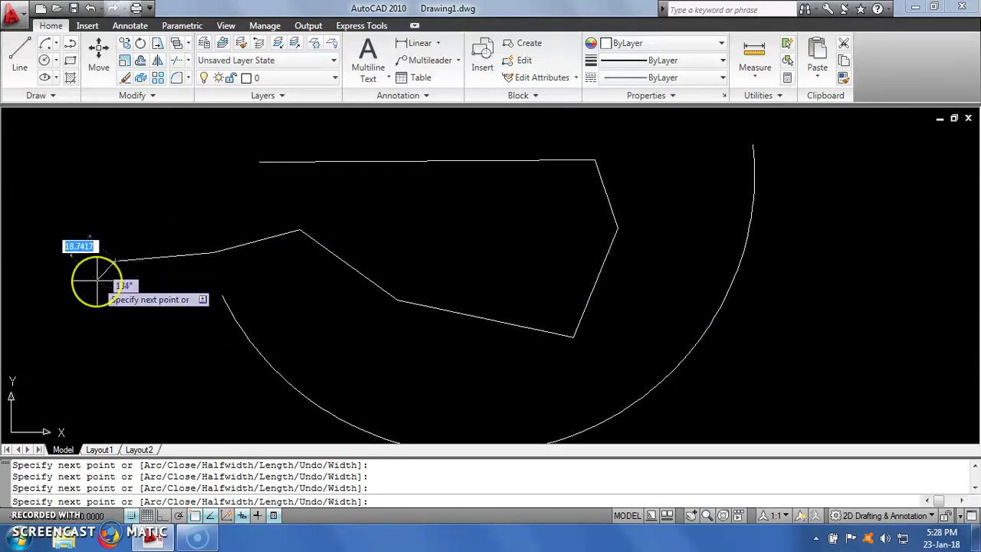
key("Return")
- Select the polyline to examine how its segments behave as an object, and clear the selection
left_click(345, 160)
key("Escape")
left_click(523, 160)
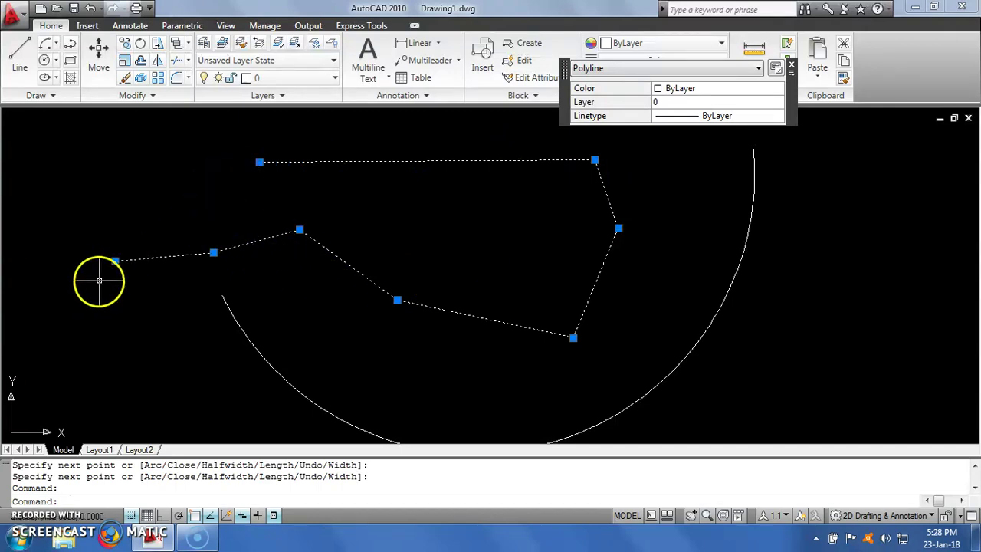
left_click(77, 177)
left_click(78, 177)
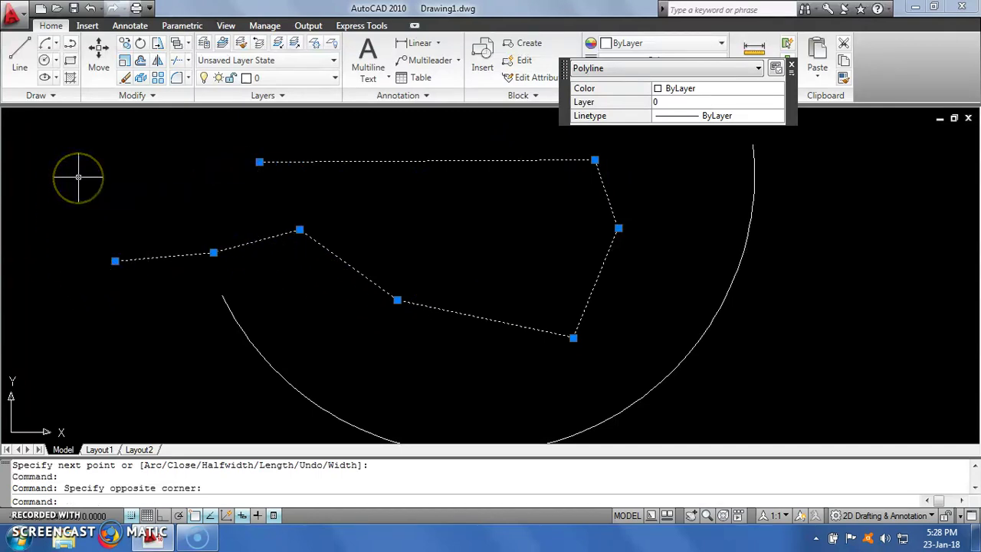
key("Escape")
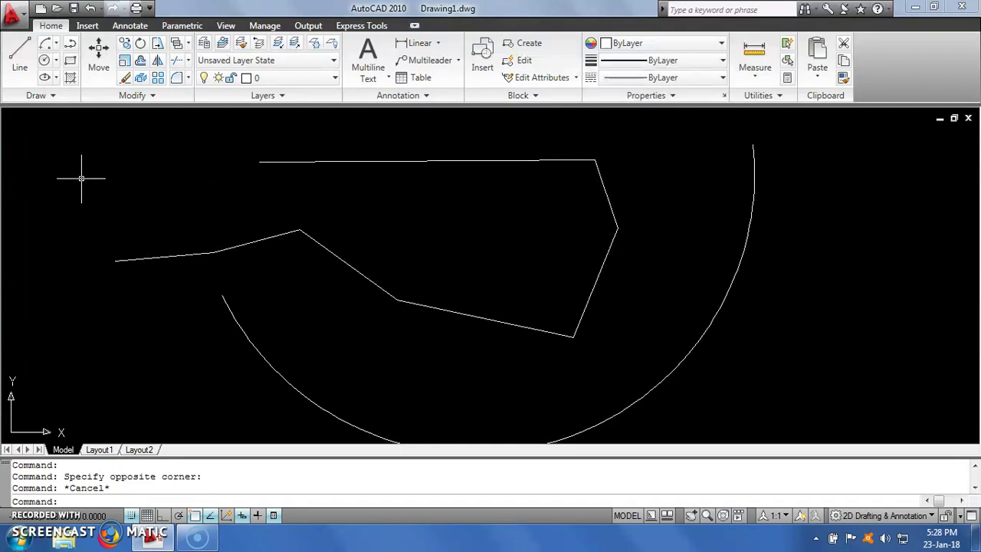
- Draw a chain of six connected line segments just inside the polyline, following its shape from the upper edge around to the left
left_click(23, 67)
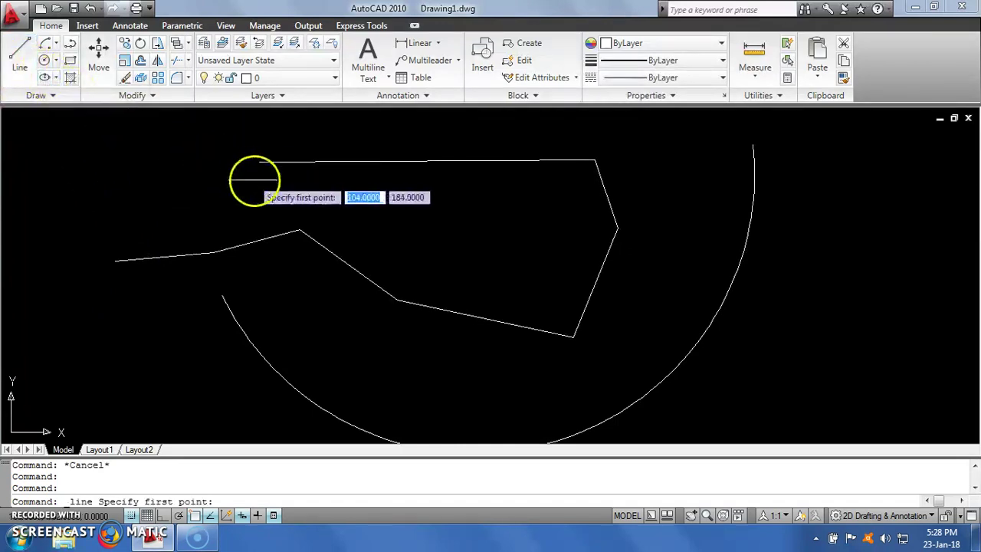
left_click(261, 175)
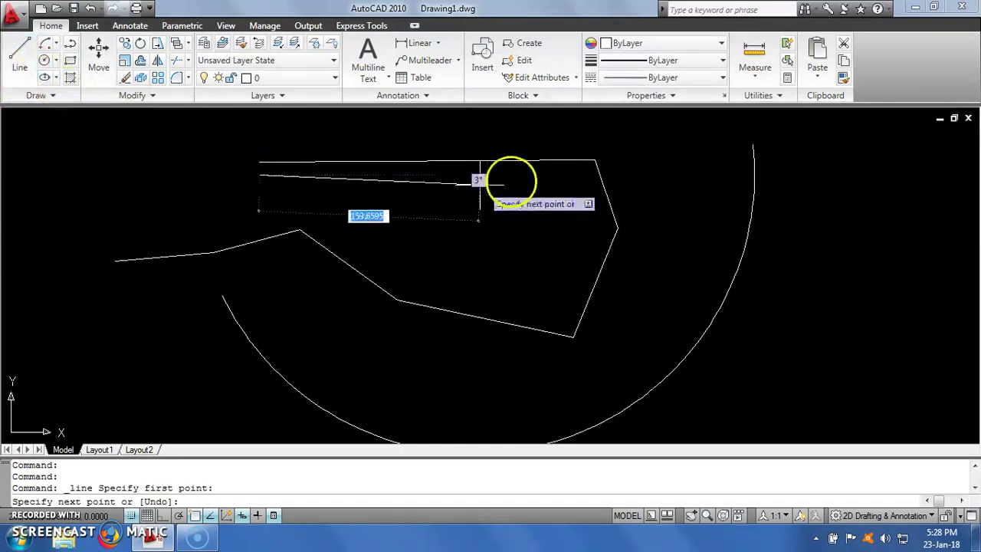
left_click(577, 176)
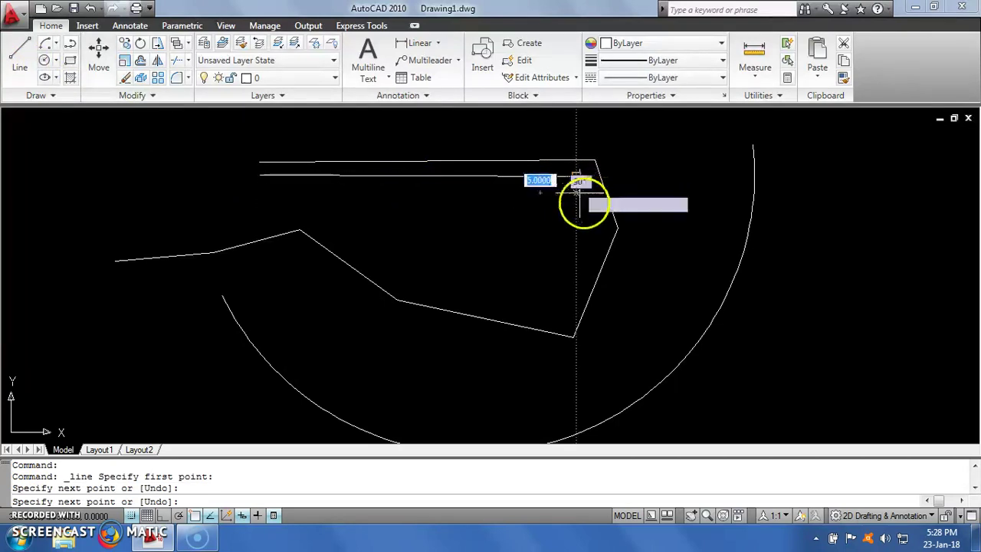
left_click(594, 233)
left_click(566, 312)
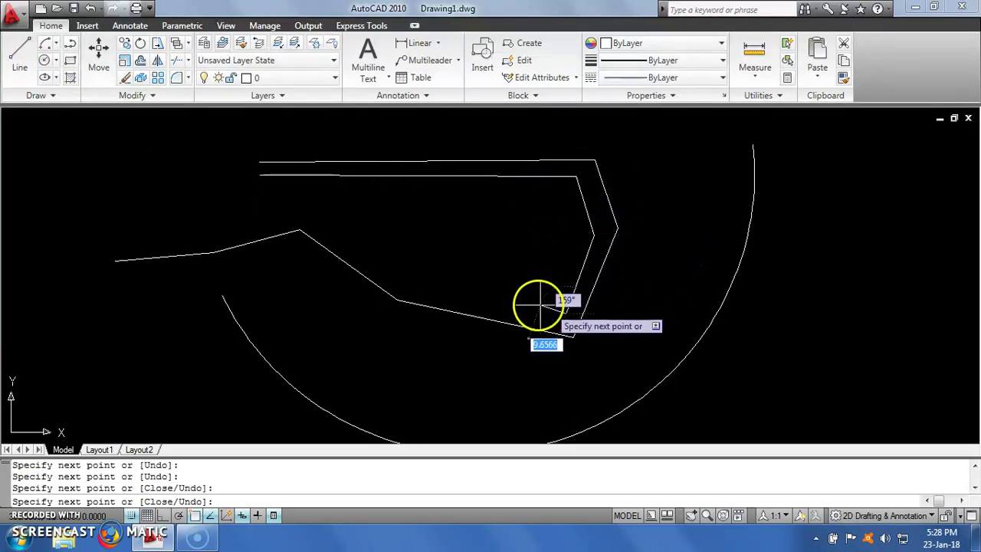
left_click(411, 288)
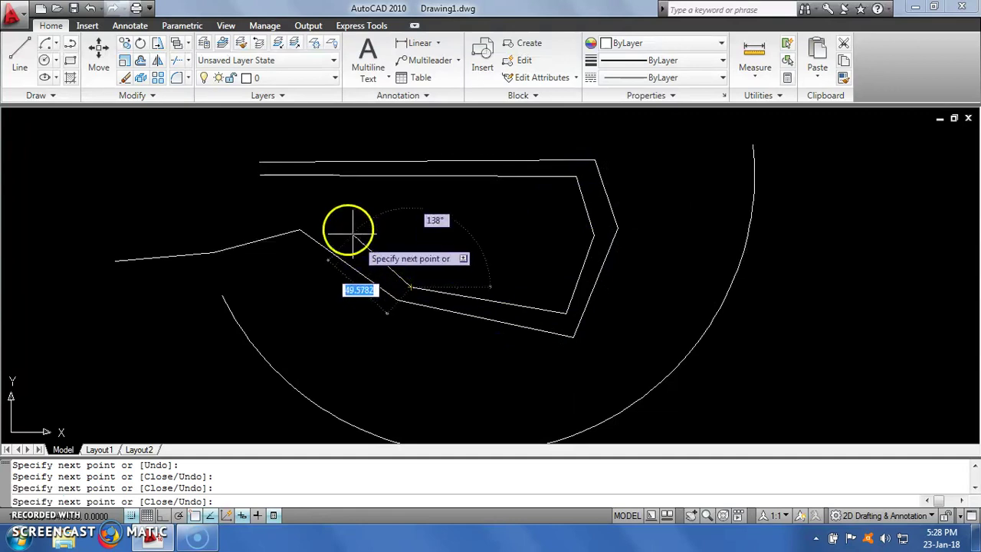
left_click(320, 211)
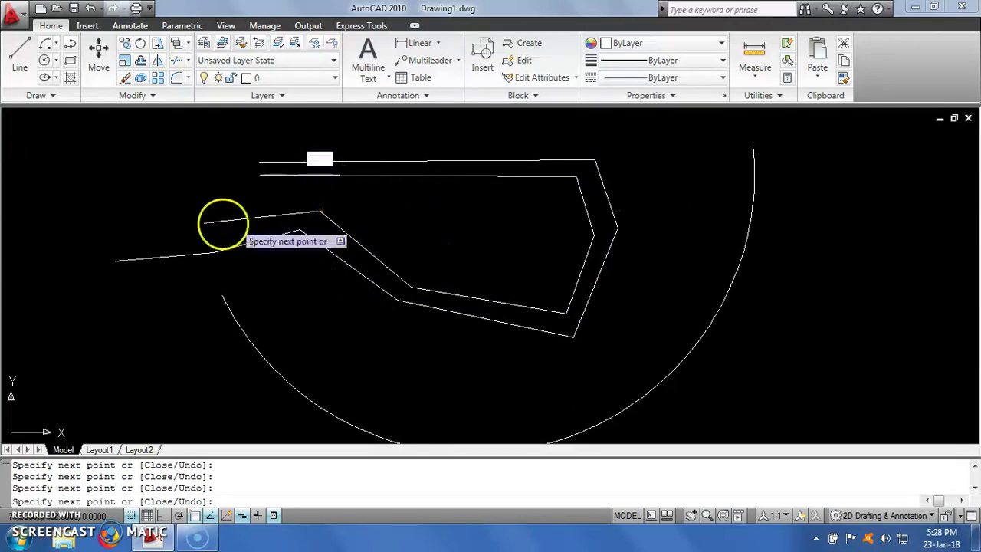
left_click(147, 226)
key("Escape")
- Select the upper line segment and then the polyline to compare them as objects, clearing the selection each time
left_click(416, 176)
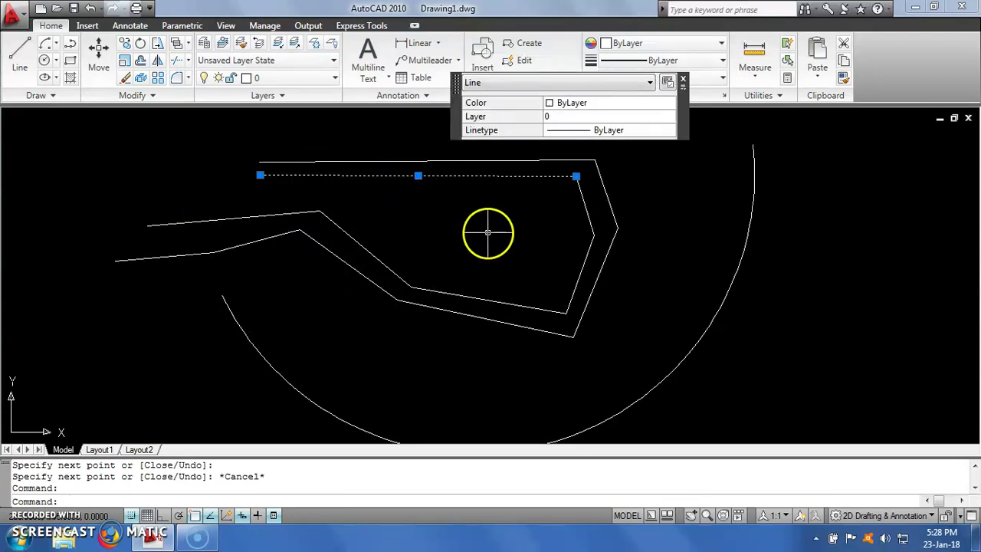
key("Escape")
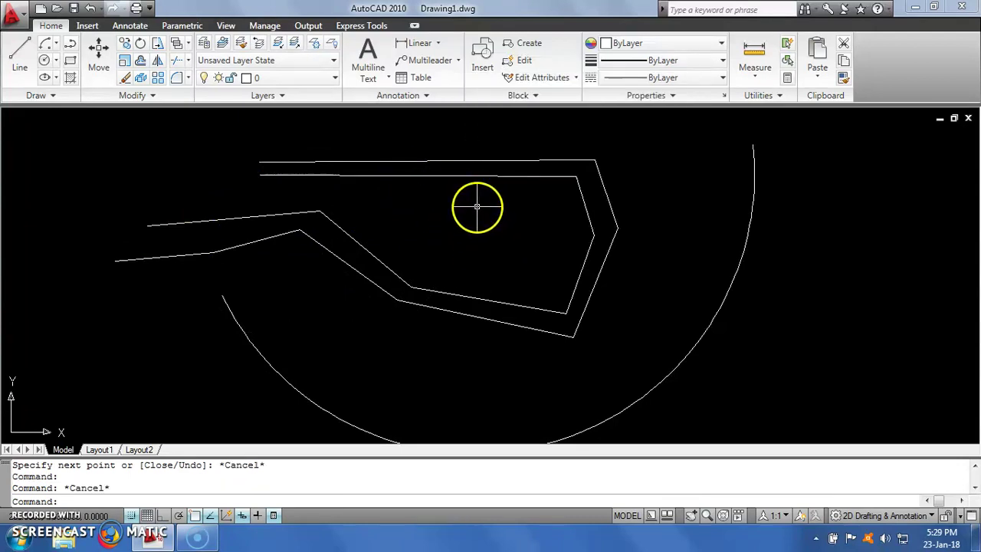
left_click(488, 158)
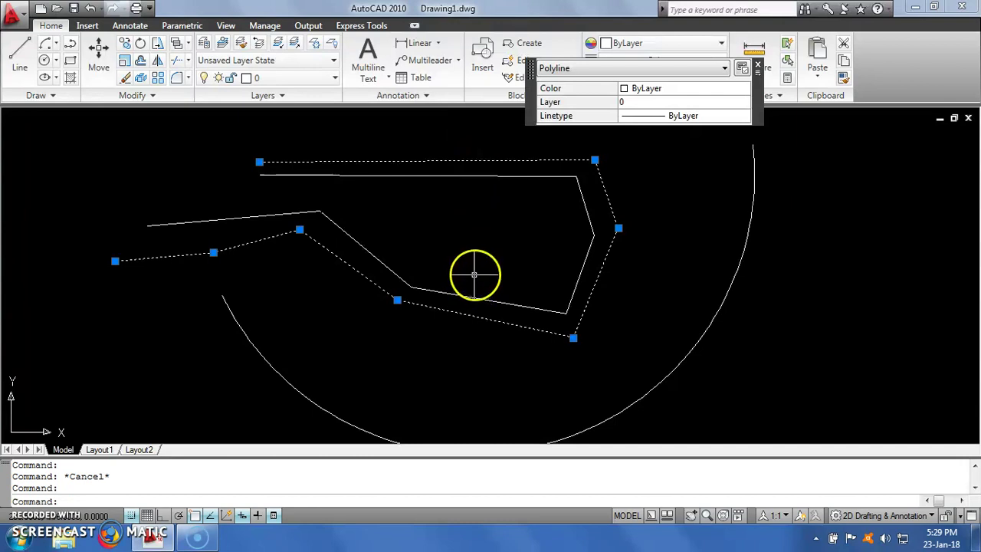
key("Escape")
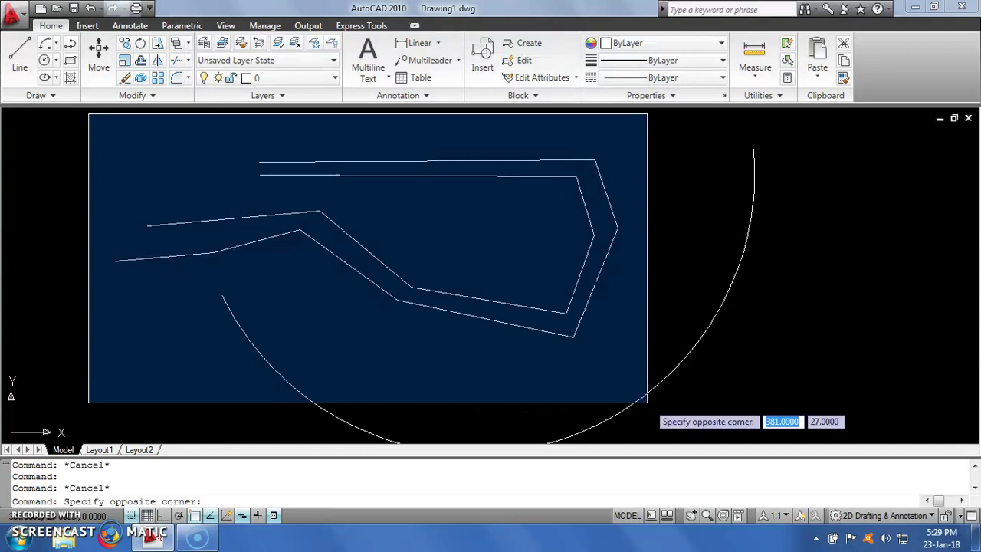
- Examine window selection by enclosing the polyline and the six line segments but only part of the arc, and clear the selection
left_click(647, 401)
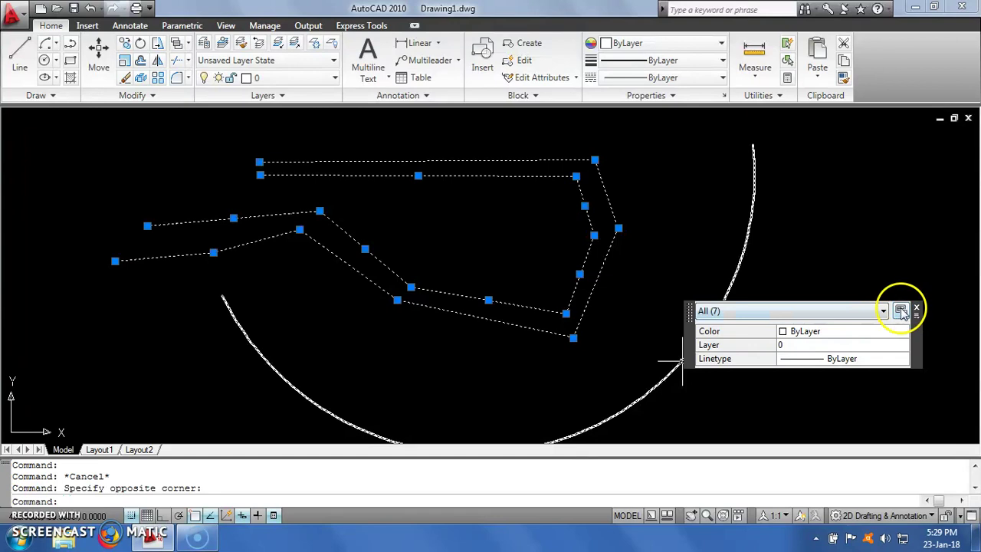
left_click(56, 115)
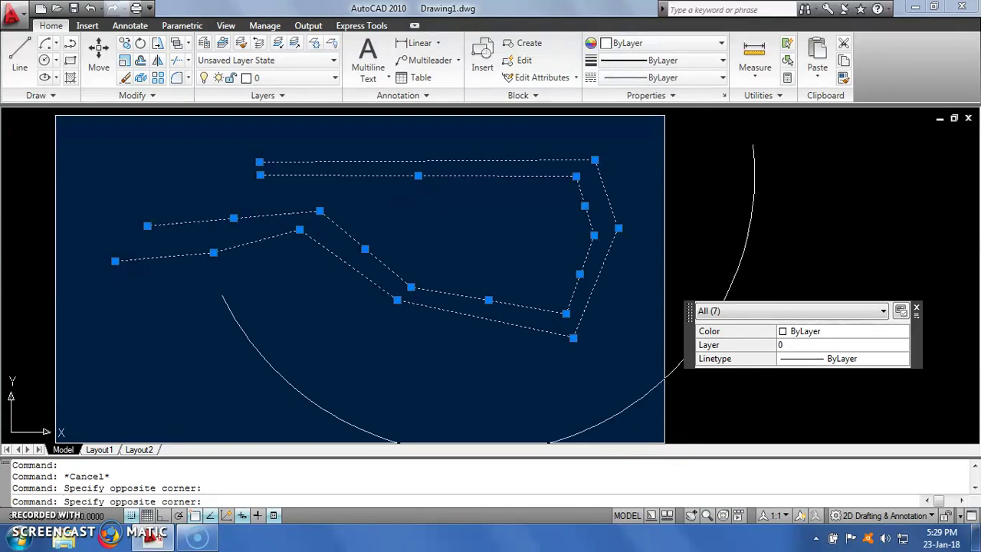
left_click(661, 439)
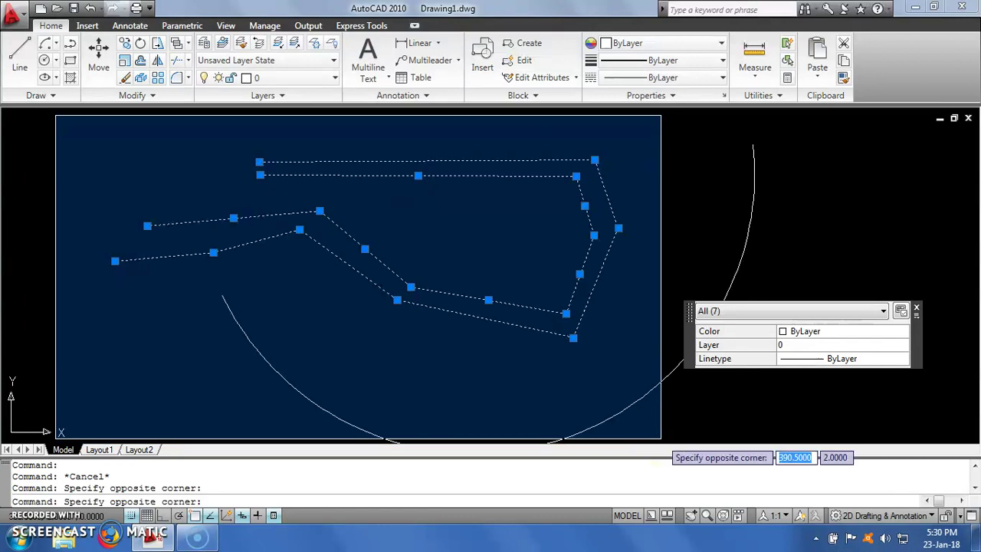
left_click(667, 426)
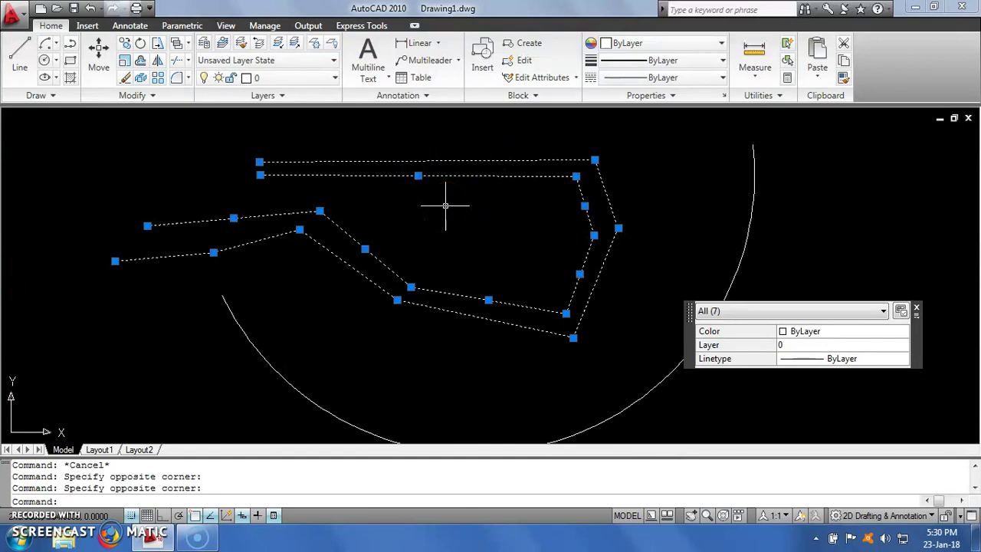
key("Escape")
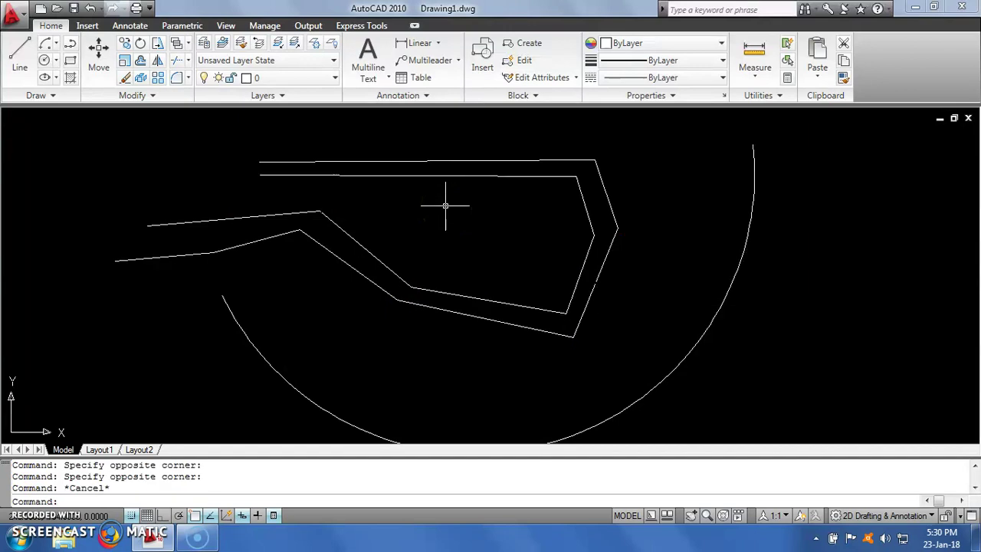
- Examine crossing selection by catching the arc, the polyline and all line segments except the leftmost one, and clear the selection
left_click(713, 415)
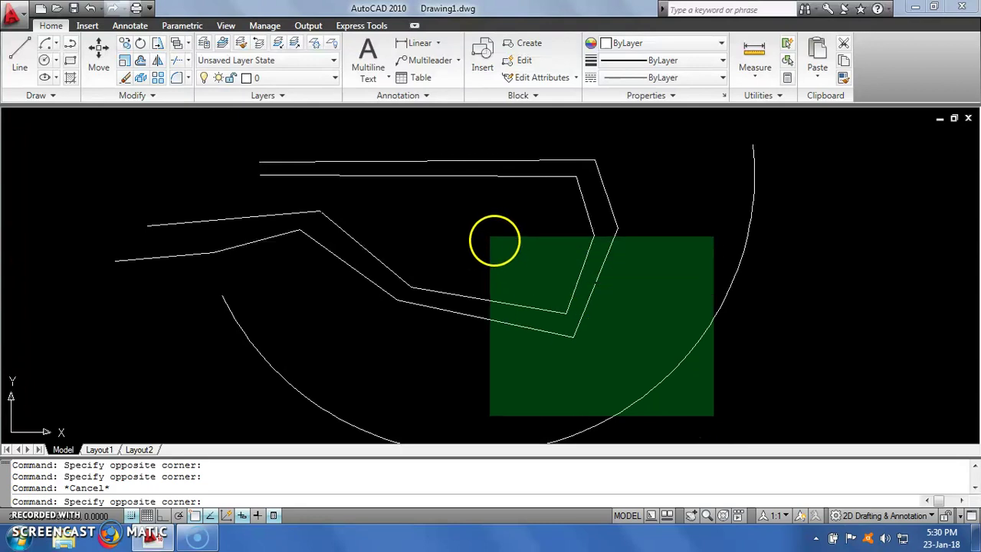
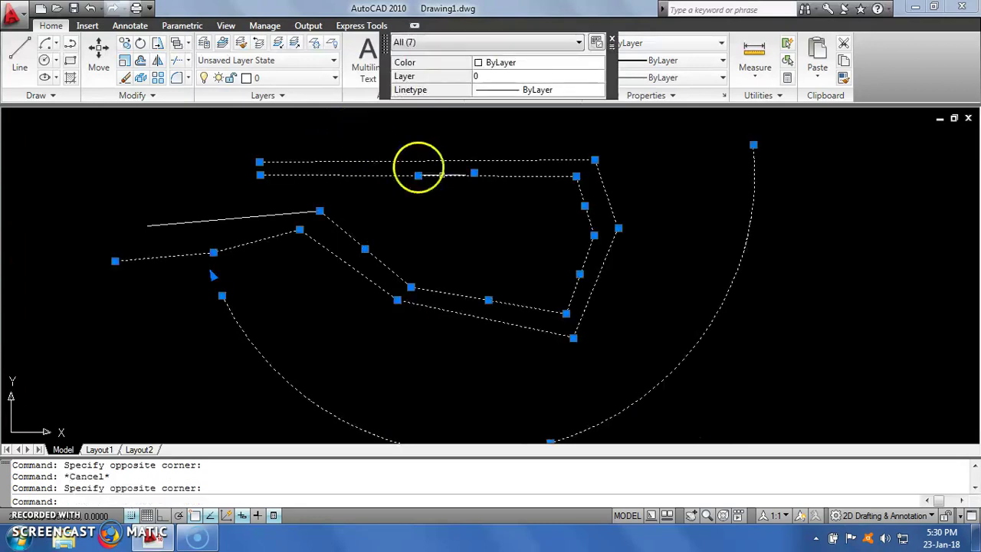
left_click(751, 377)
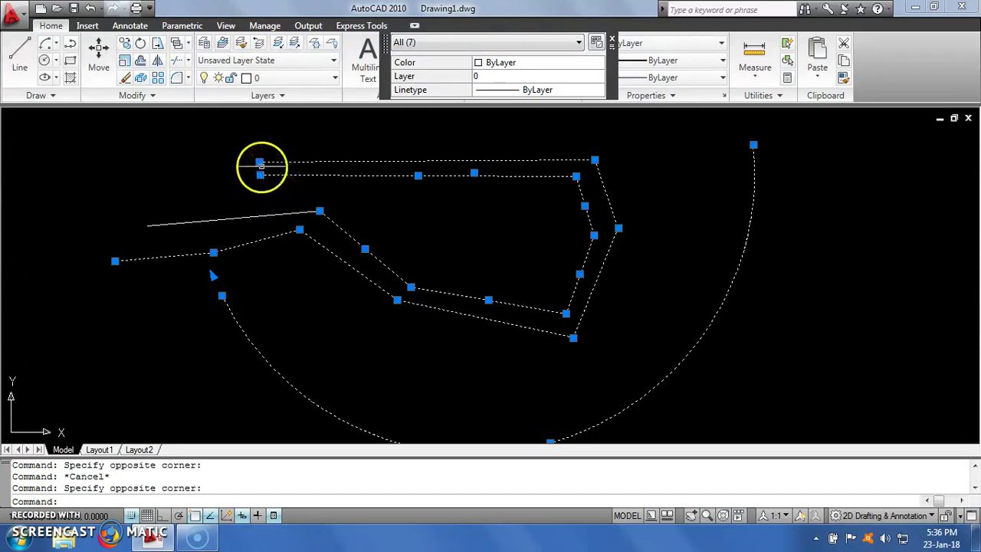
key("Escape")
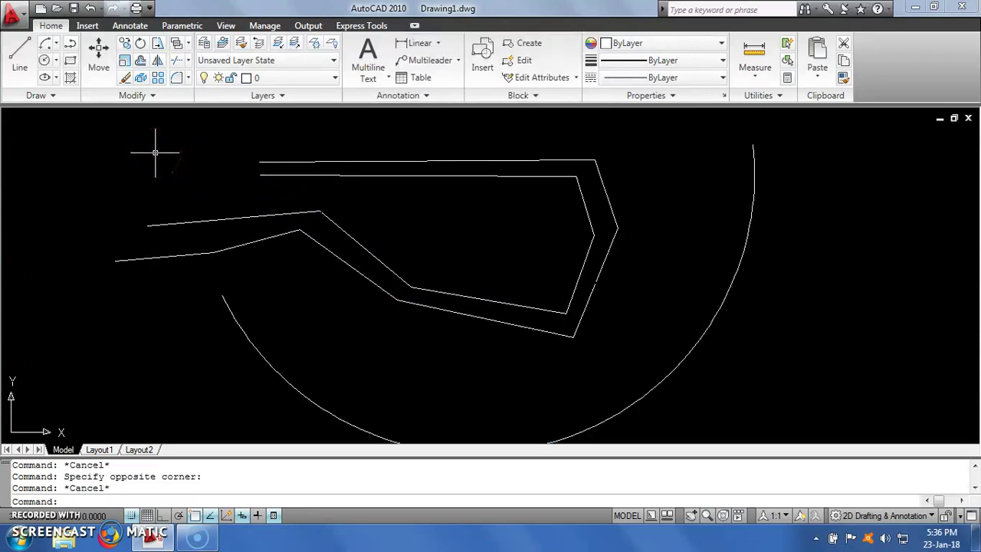
- Repeat the window selection around the polyline and line segments, leaving the arc partly outside, and clear the selection
left_click(88, 124)
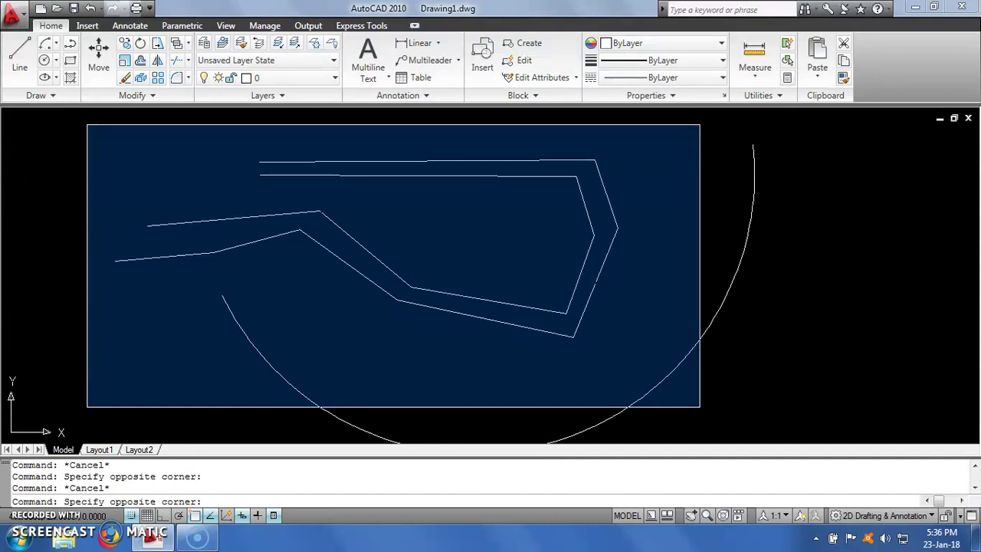
left_click(699, 407)
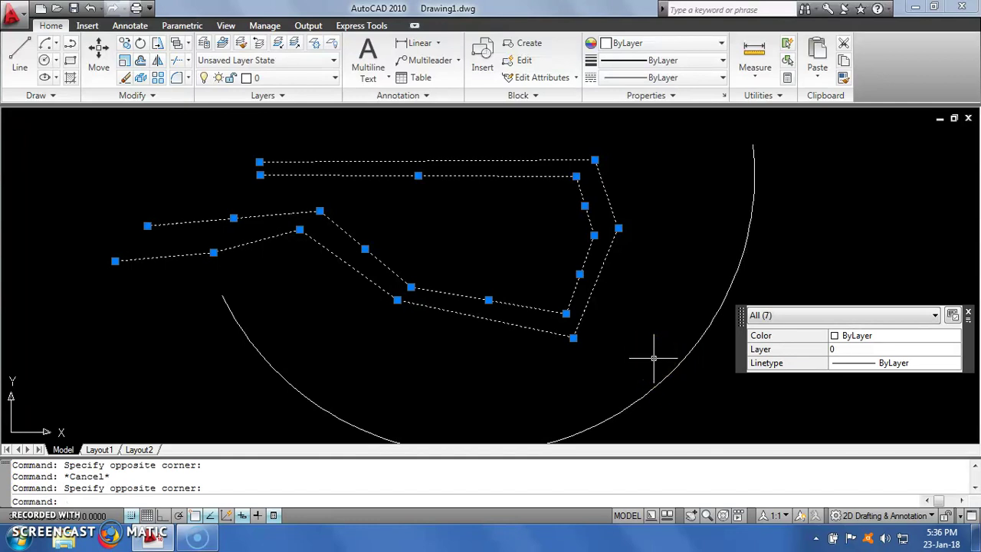
key("Escape")
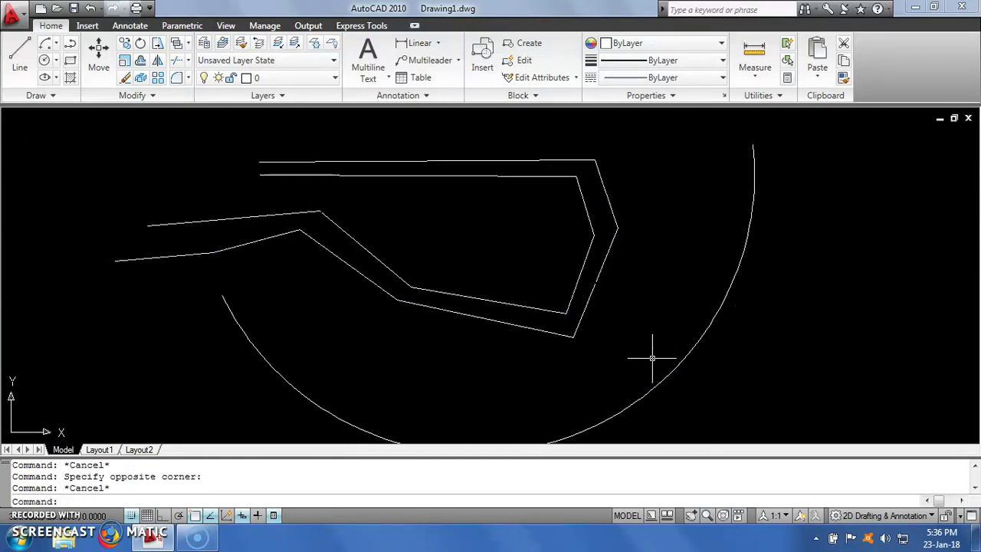
- Erase the arc, the polyline and the three right-hand line segments using a crossing selection over the lower right part of the shapes
left_click(707, 417)
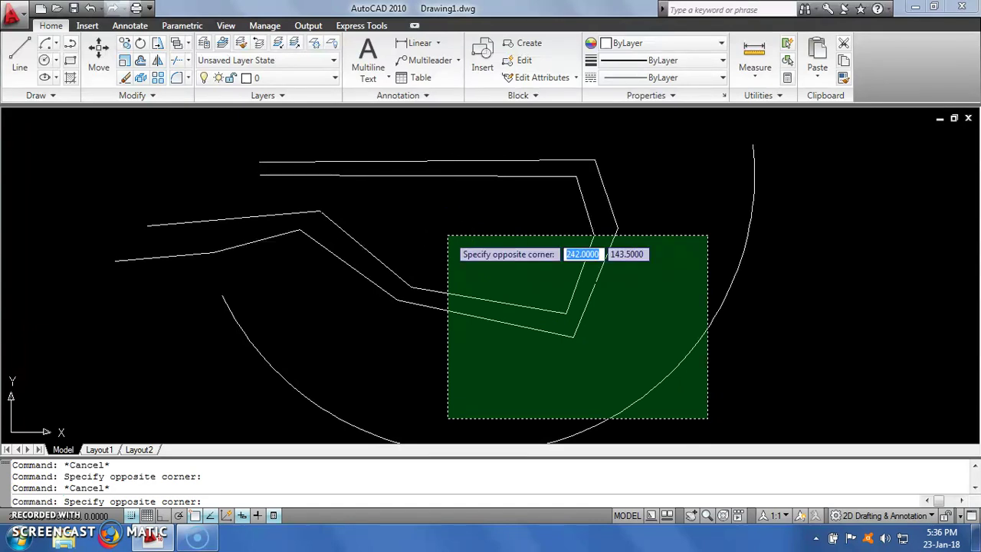
left_click(448, 236)
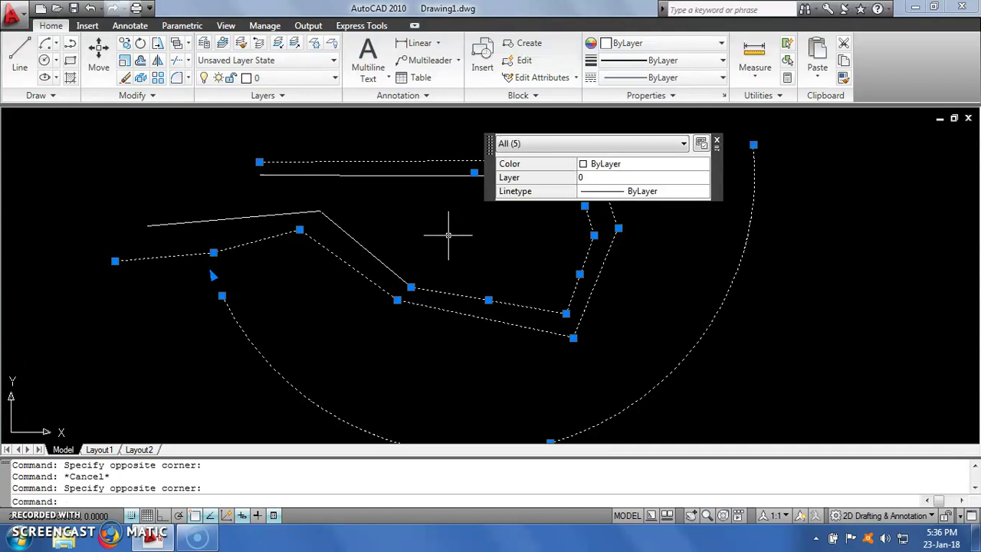
key("Delete")
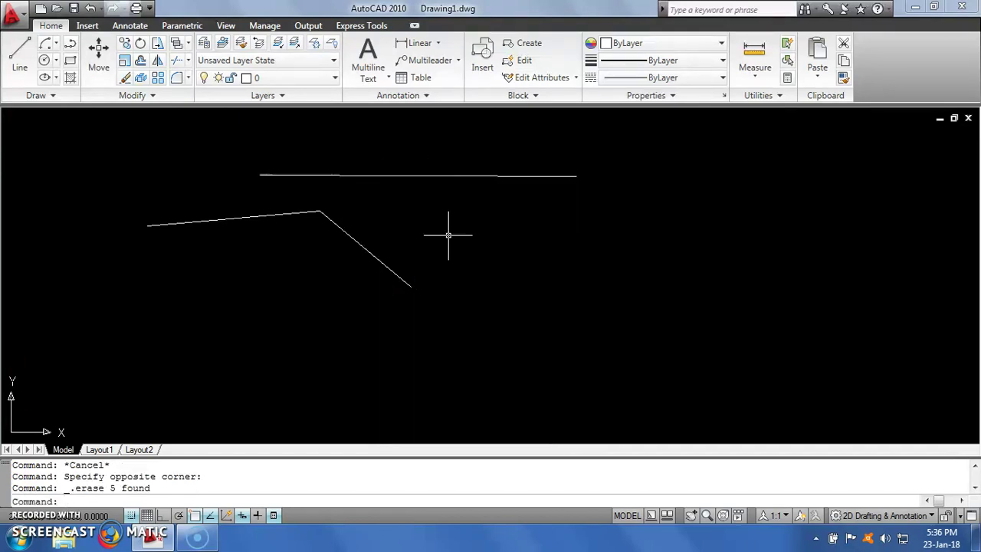
- Erase the three remaining line segments with crossing selections, taking the long upper and diagonal lines first and the leftmost line last
left_click(463, 310)
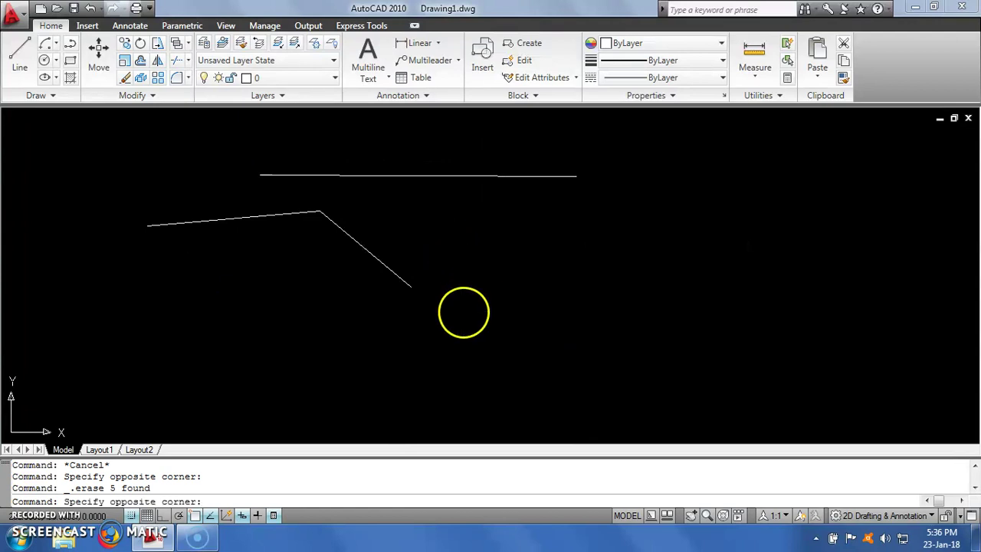
left_click(351, 150)
key("Delete")
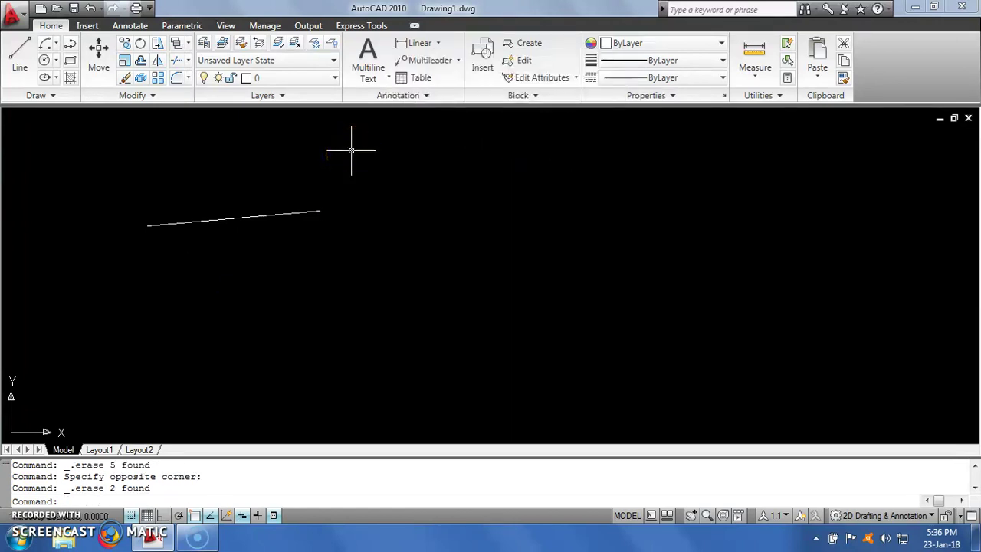
left_click(296, 245)
left_click(270, 175)
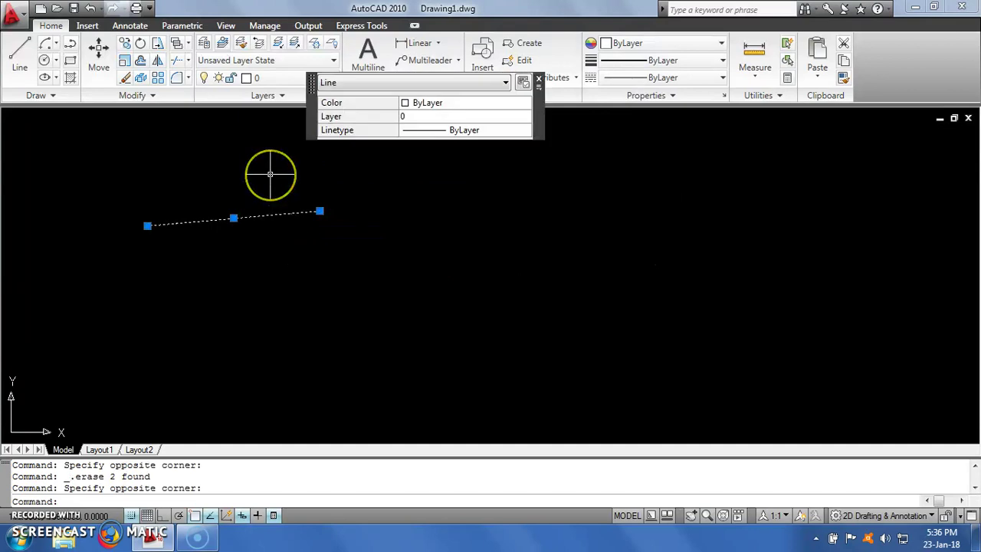
key("Delete")
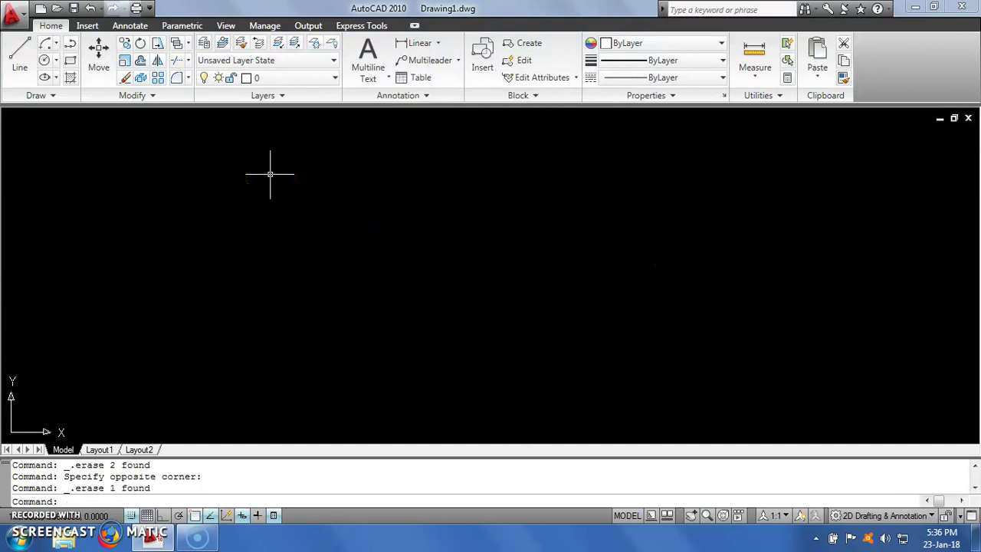
- Draw a circle of radius 20 near the middle of the empty drawing with the Center, Radius method
left_click(58, 61)
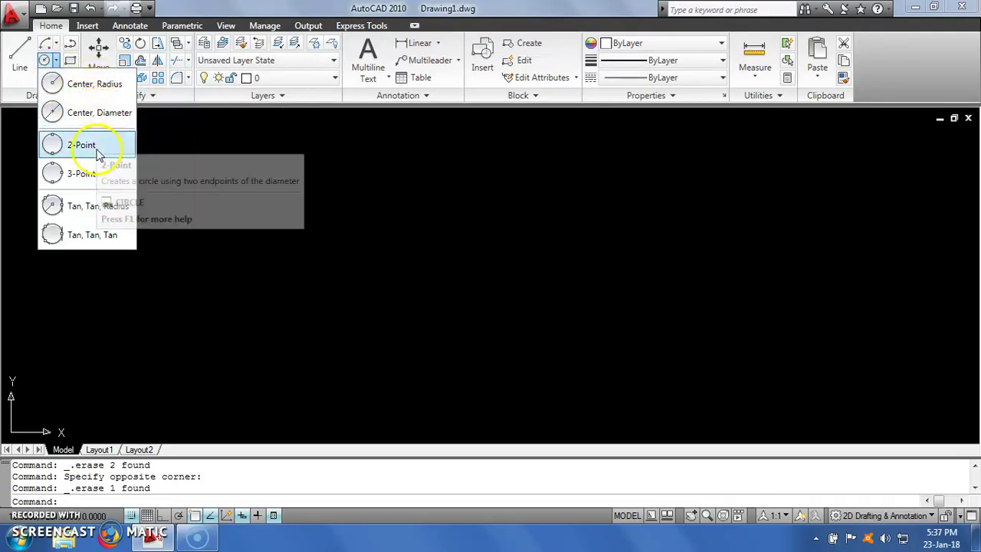
left_click(100, 215)
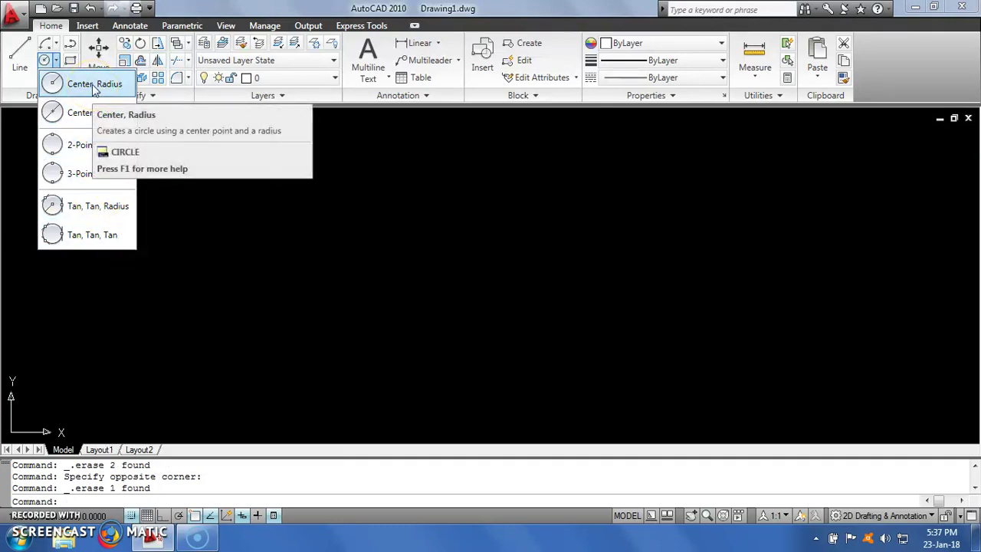
left_click(92, 84)
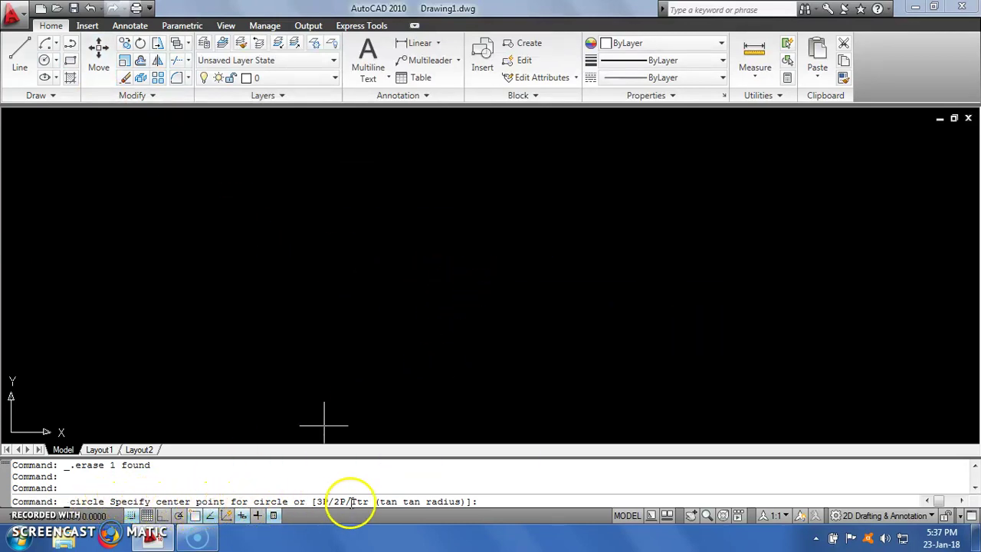
left_click(480, 270)
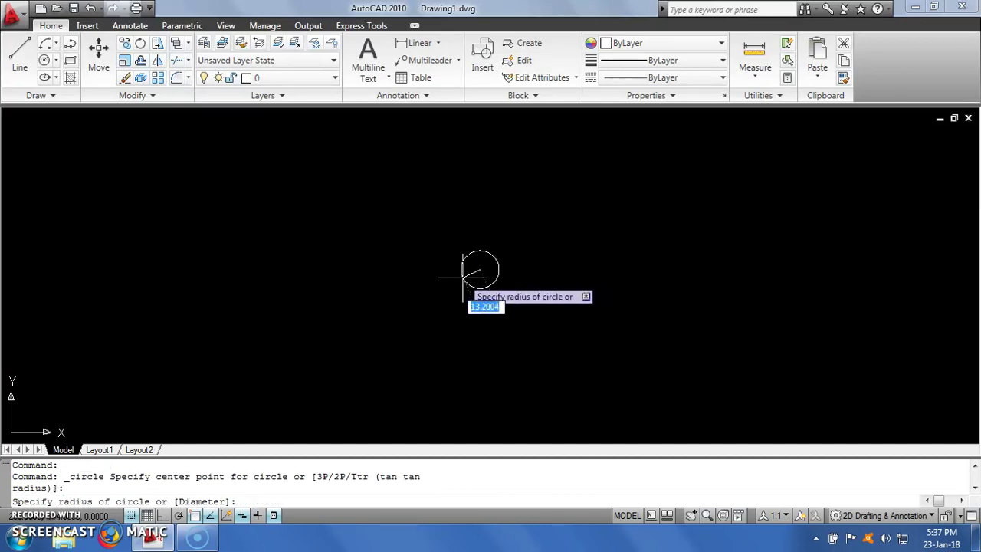
type("20")
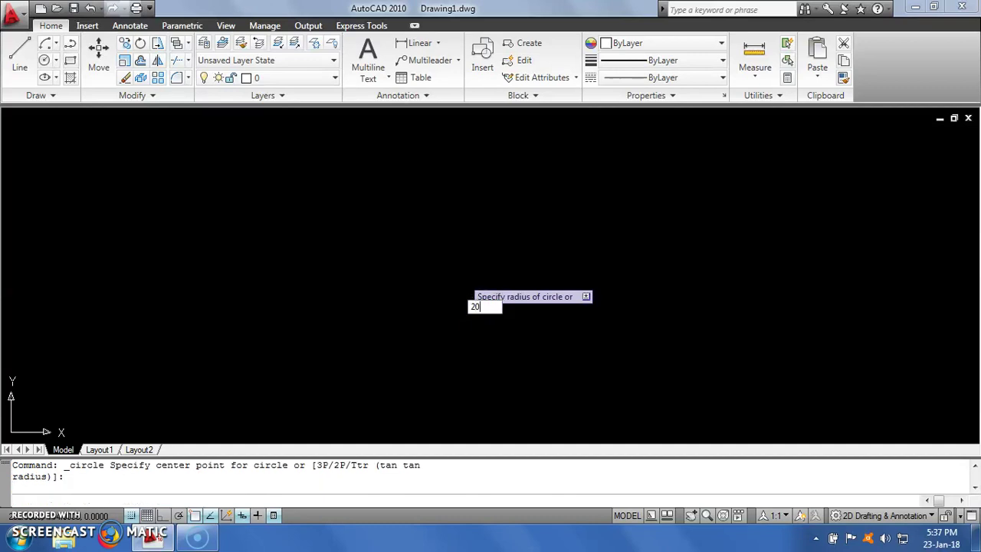
key("Return")
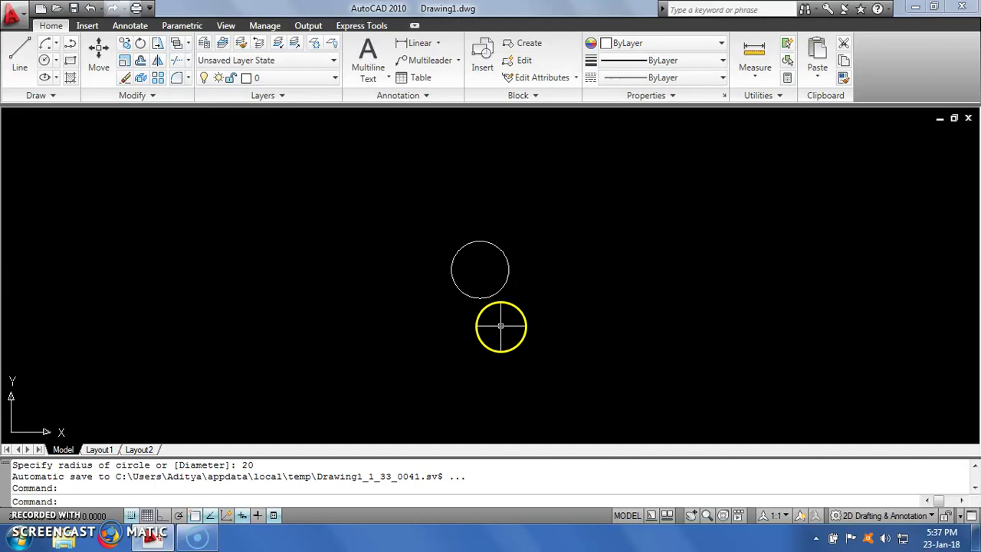
- Draw a circle of diameter 80 concentric with the existing circle, using the Center, Diameter method
left_click(55, 60)
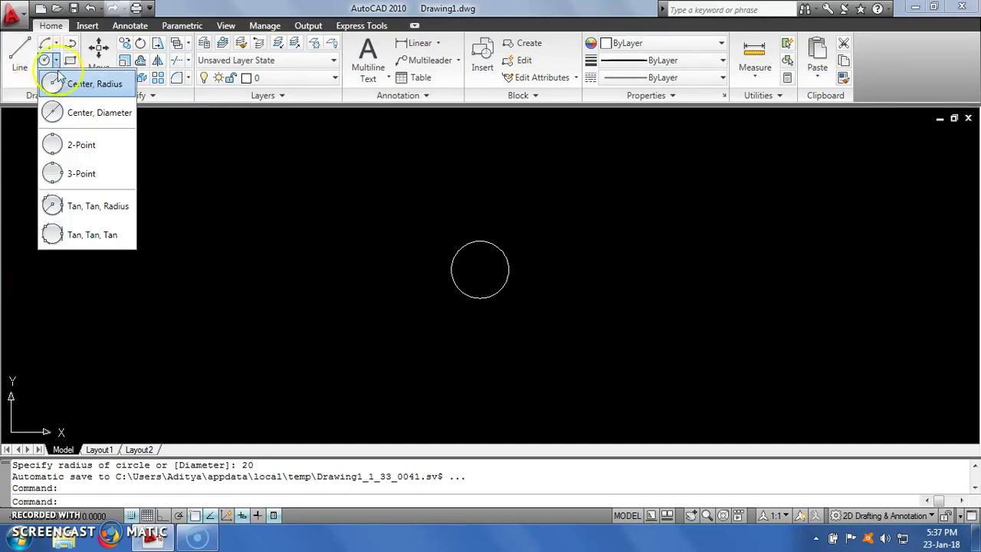
left_click(86, 115)
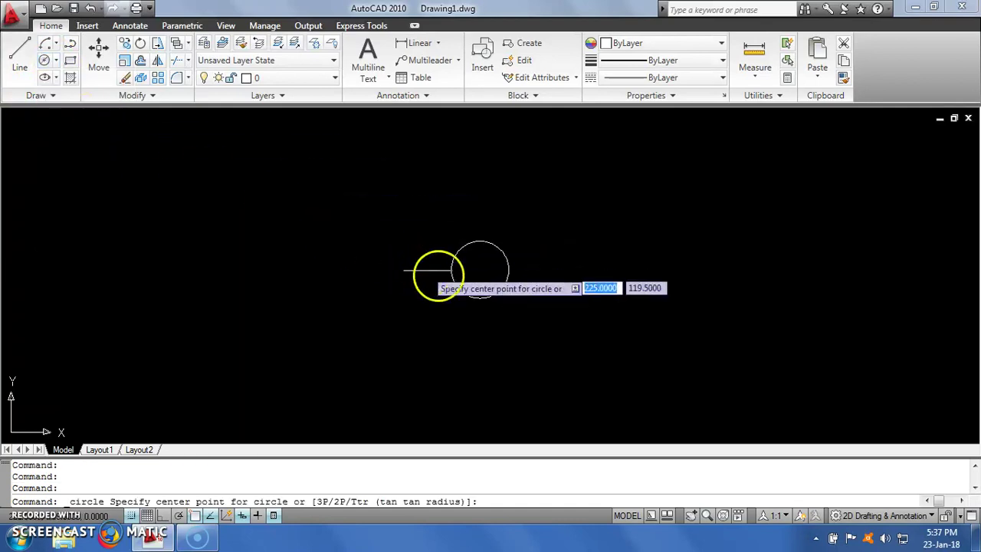
left_click(480, 270)
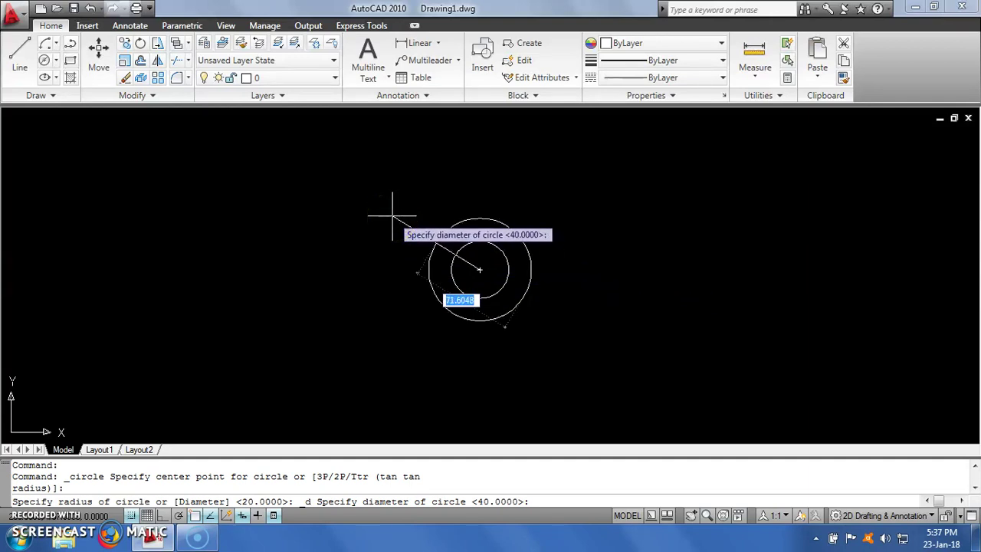
type("80")
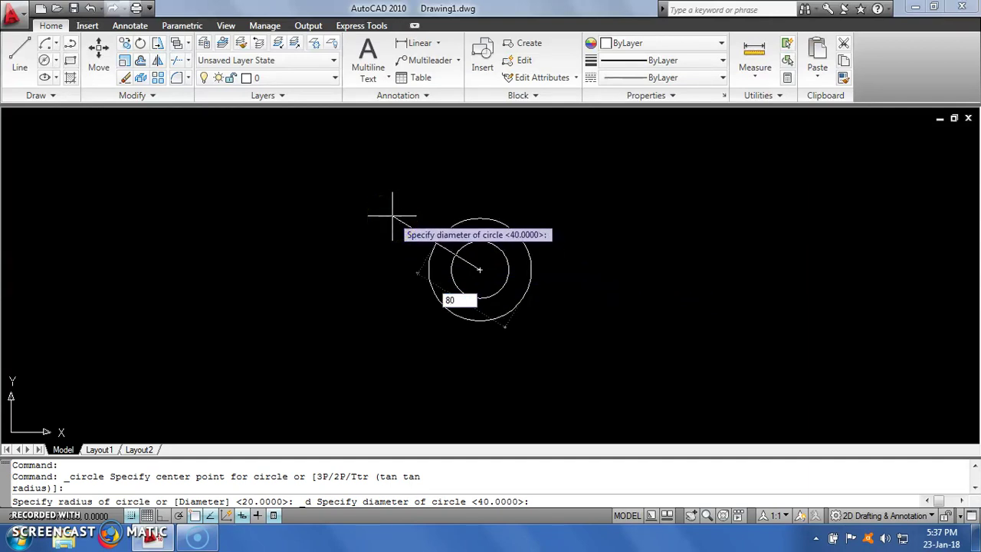
key("Return")
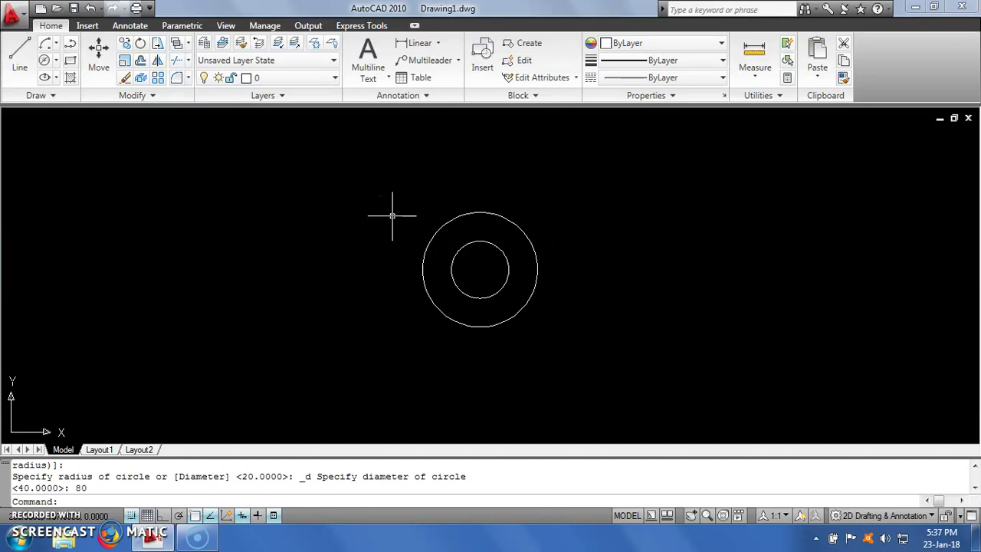
- Draw a nearly horizontal line about 148 units long to the left of the concentric circles
left_click(56, 61)
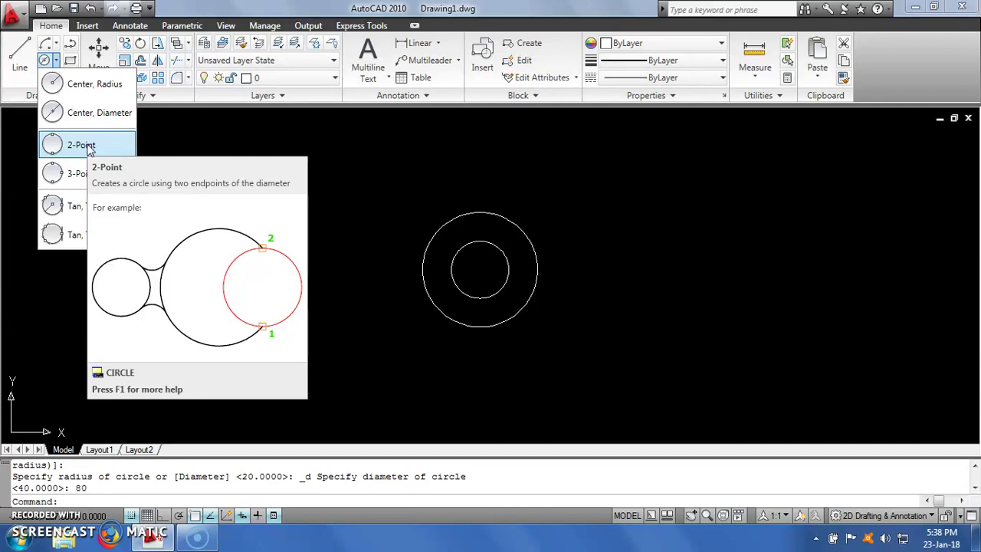
key("Escape")
left_click(20, 55)
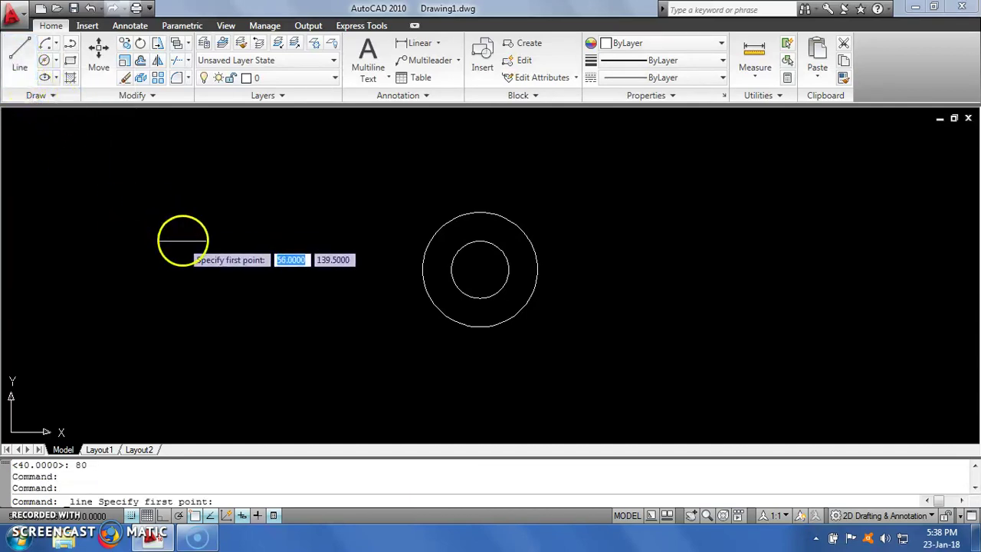
left_click(156, 226)
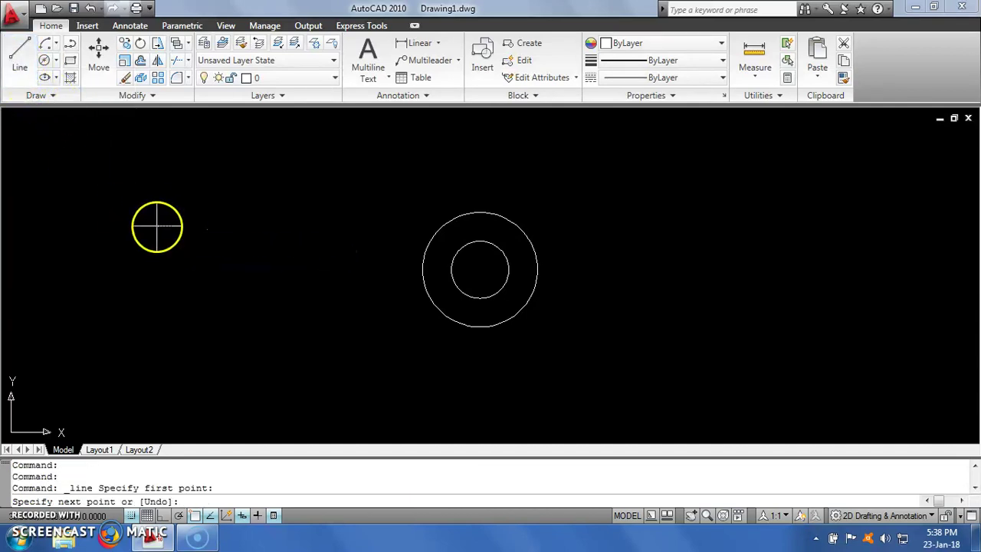
left_click(368, 228)
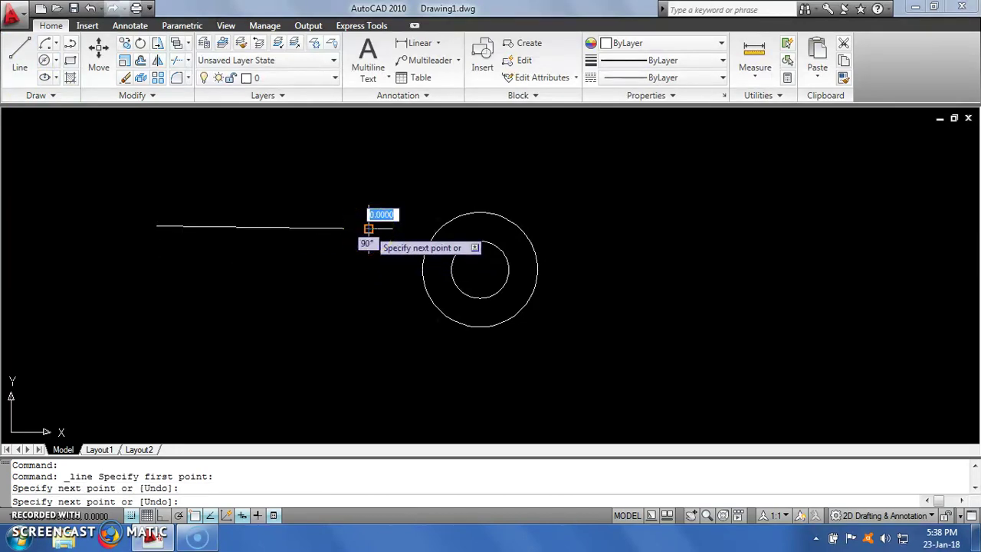
key("Escape")
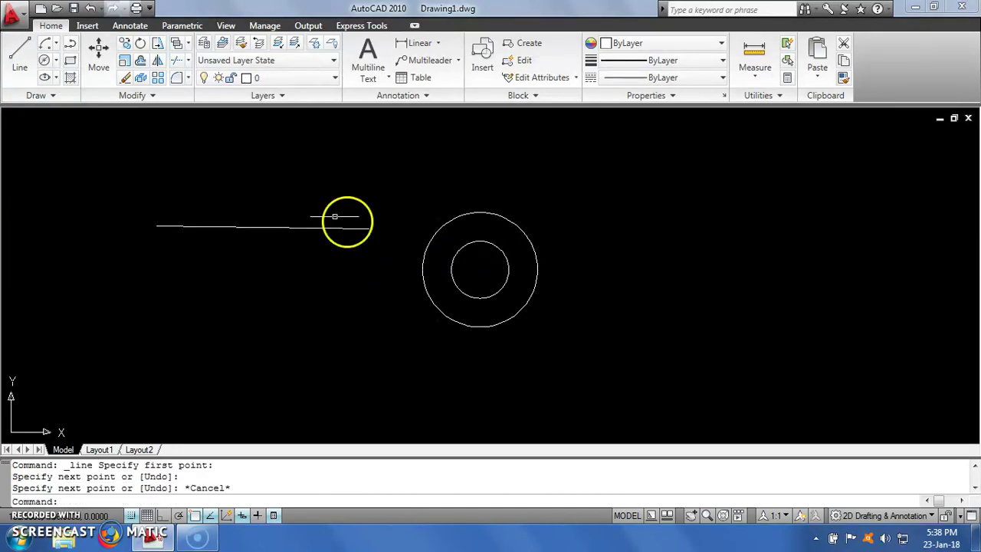
- Draw a circle with the 2-Point method, using the two endpoints of the line as the ends of its diameter
left_click(57, 61)
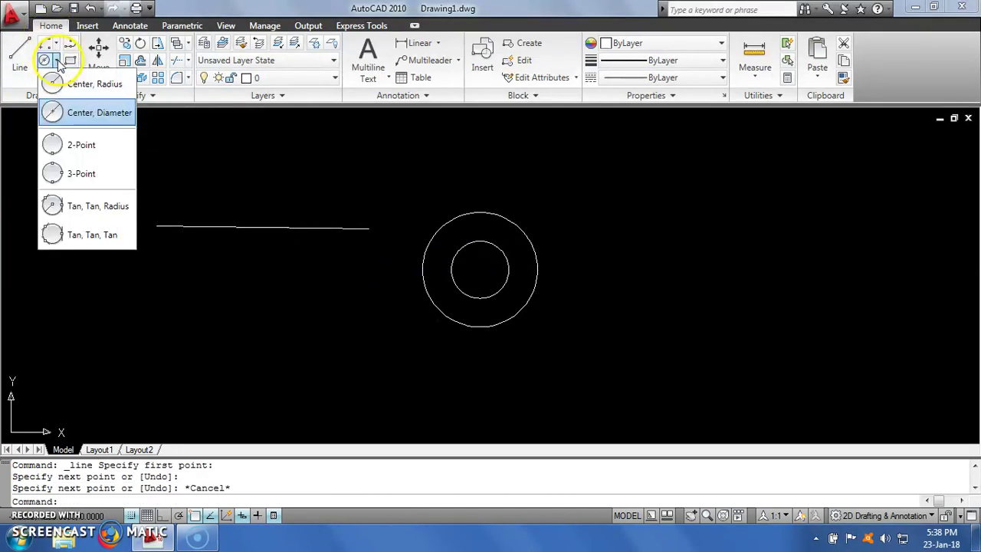
left_click(82, 147)
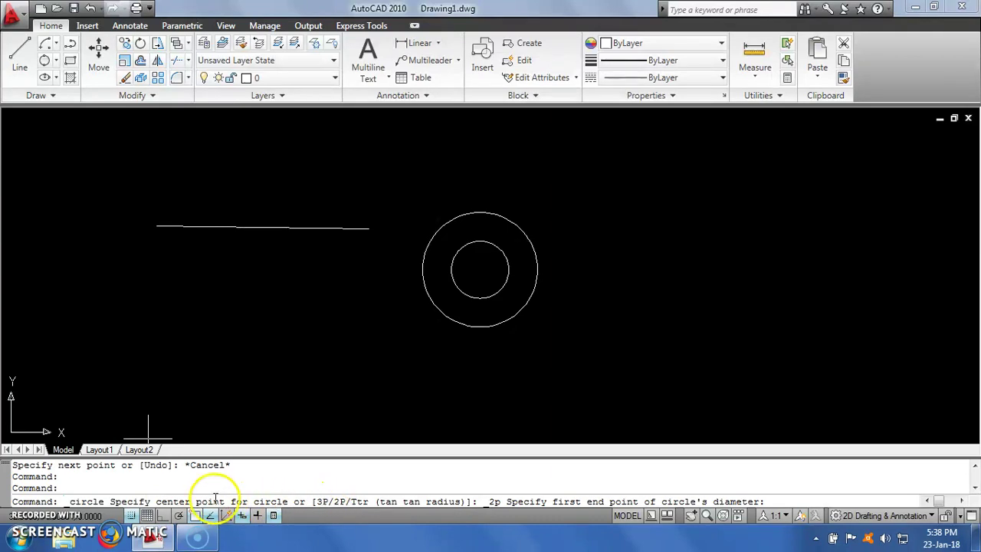
left_click(156, 225)
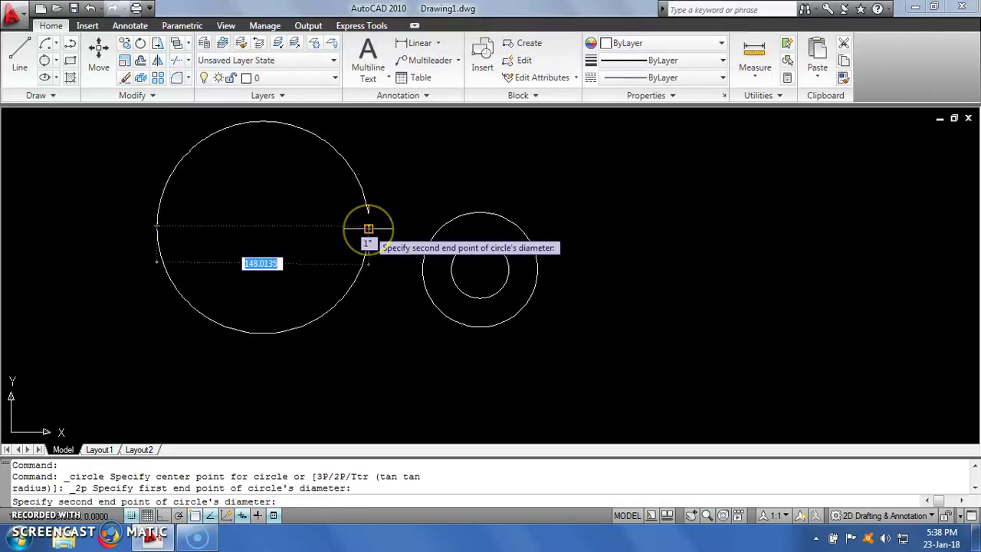
left_click(370, 226)
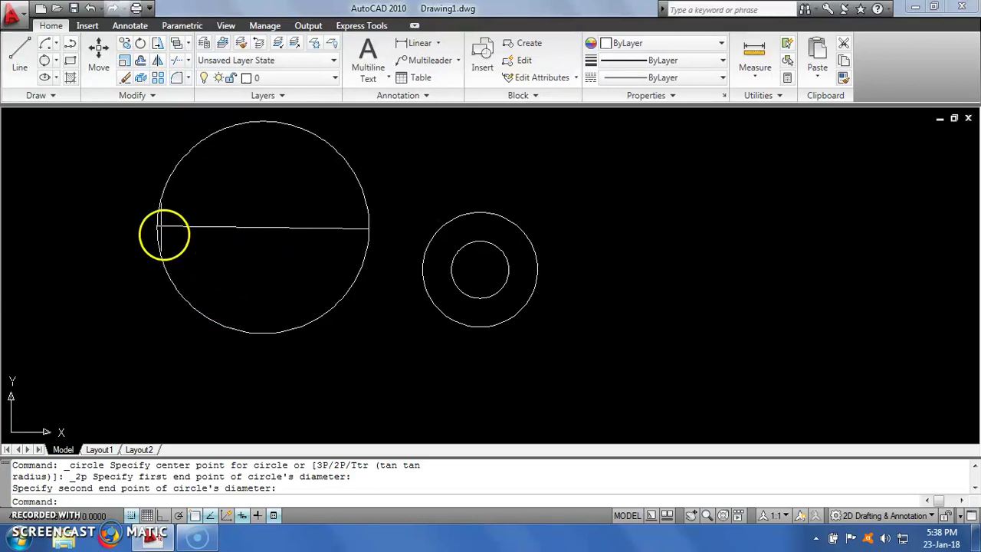
- Draw a circle through three freely placed points to the right of the concentric circles with the 3-Point method
left_click(57, 63)
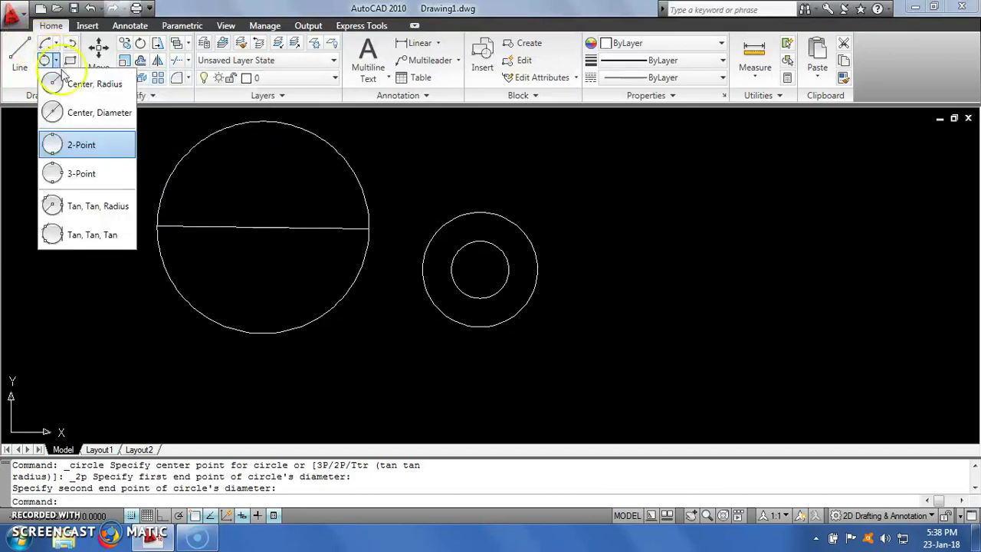
left_click(98, 178)
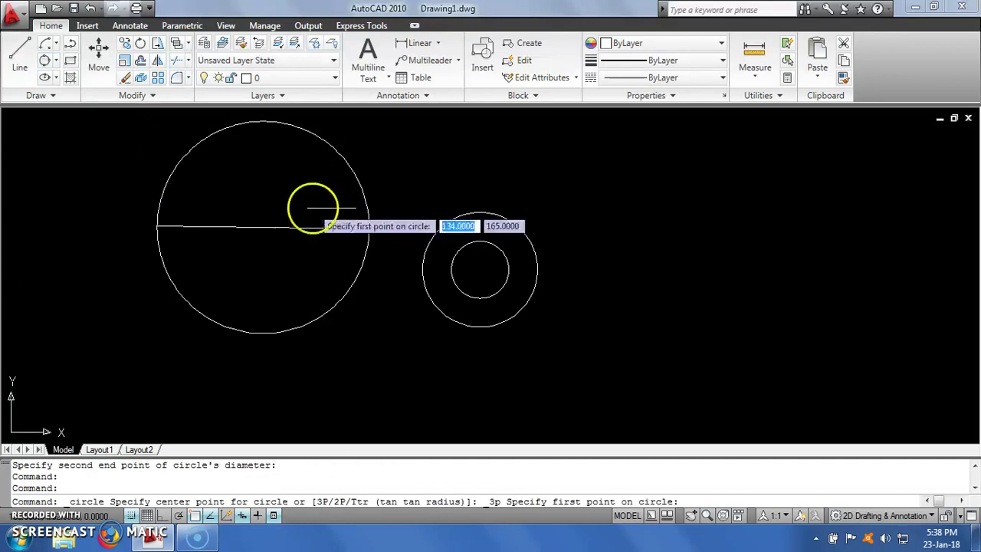
left_click(698, 177)
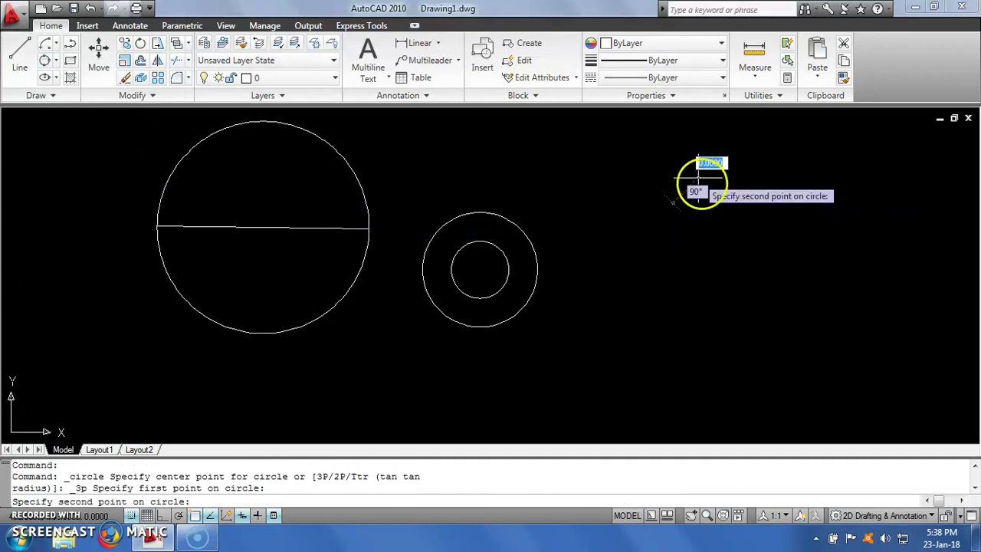
left_click(845, 285)
left_click(671, 348)
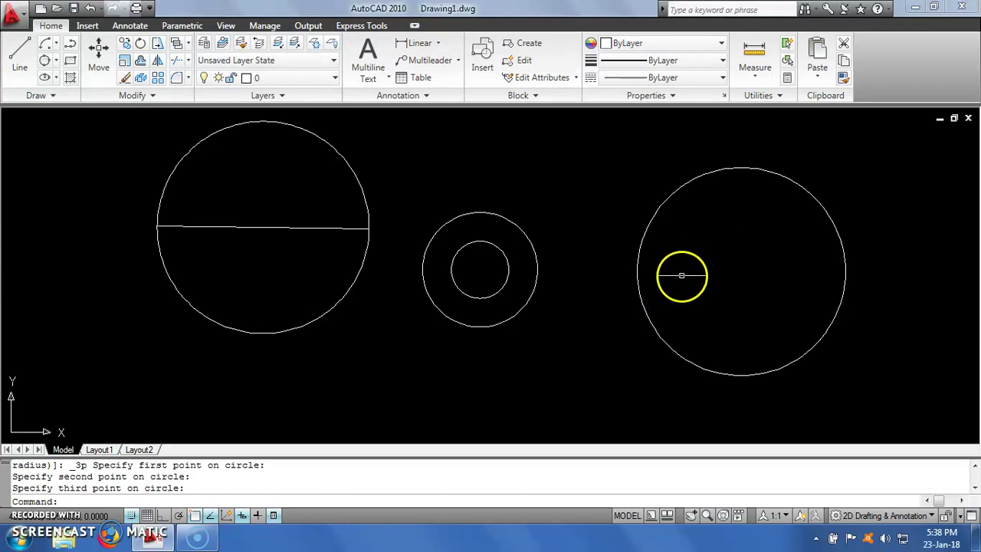
- Erase all four circles and the line using one crossing selection from the rightmost circle to the leftmost one
left_click(708, 279)
left_click(272, 189)
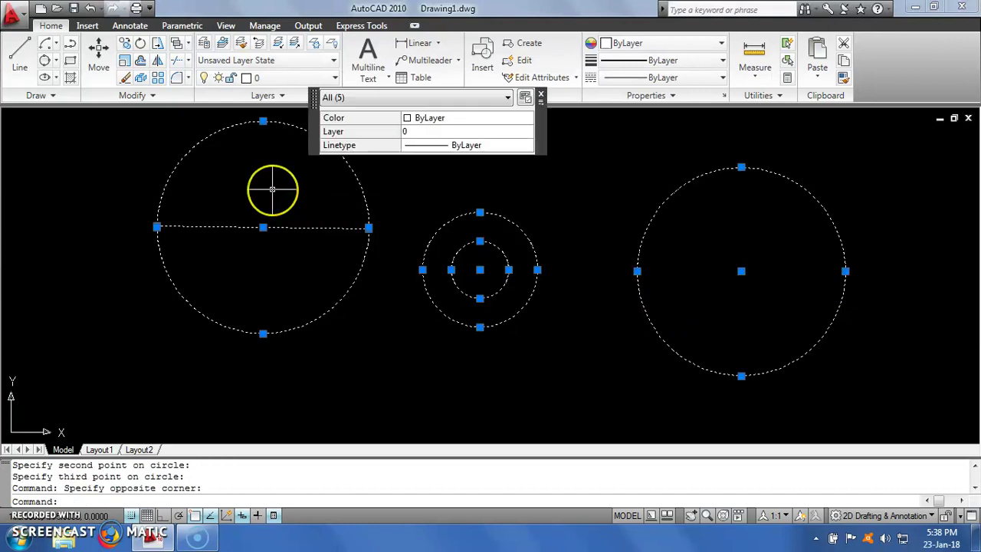
key("Delete")
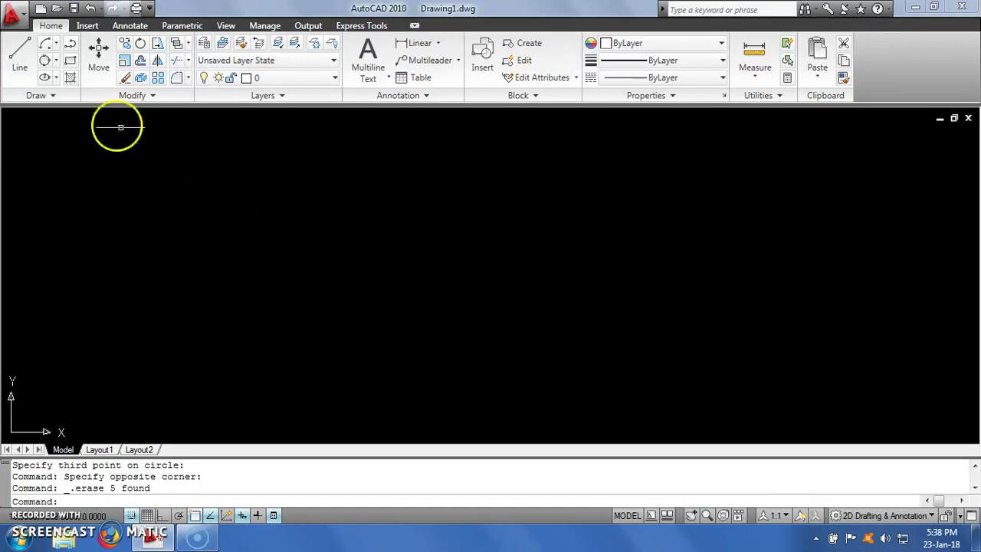
- Draw two connected lines: a long, nearly horizontal one across the upper area and a steep one descending from its right end
left_click(57, 61)
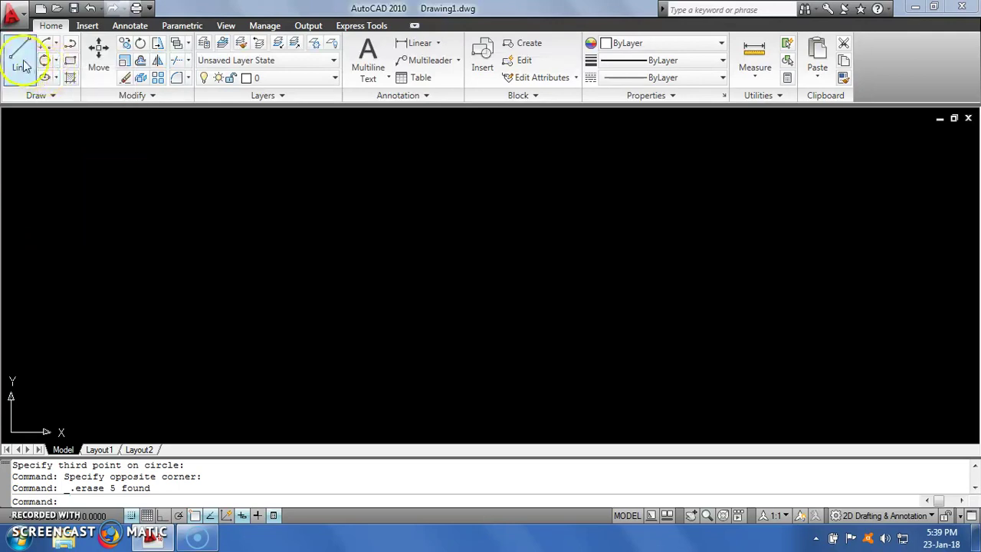
left_click(21, 54)
left_click(318, 184)
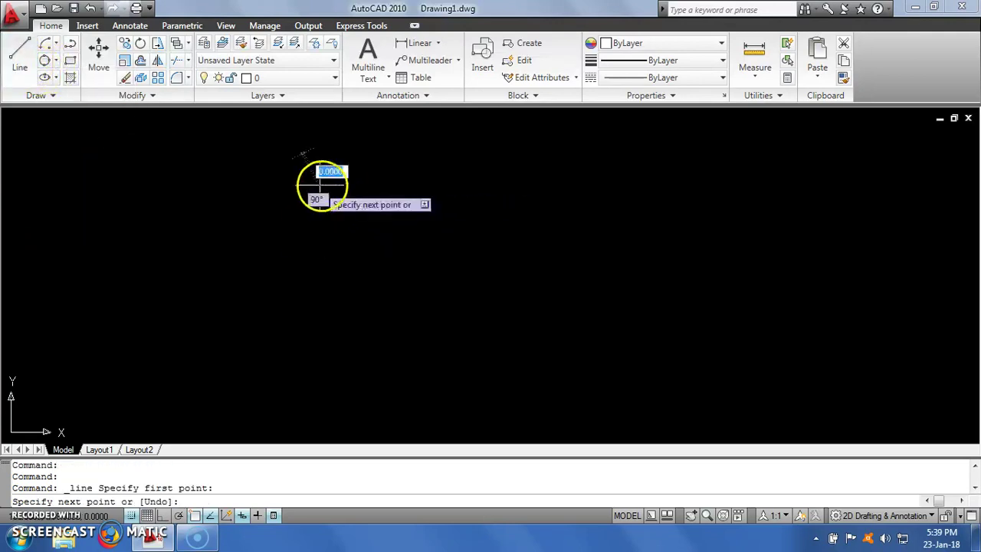
left_click(822, 184)
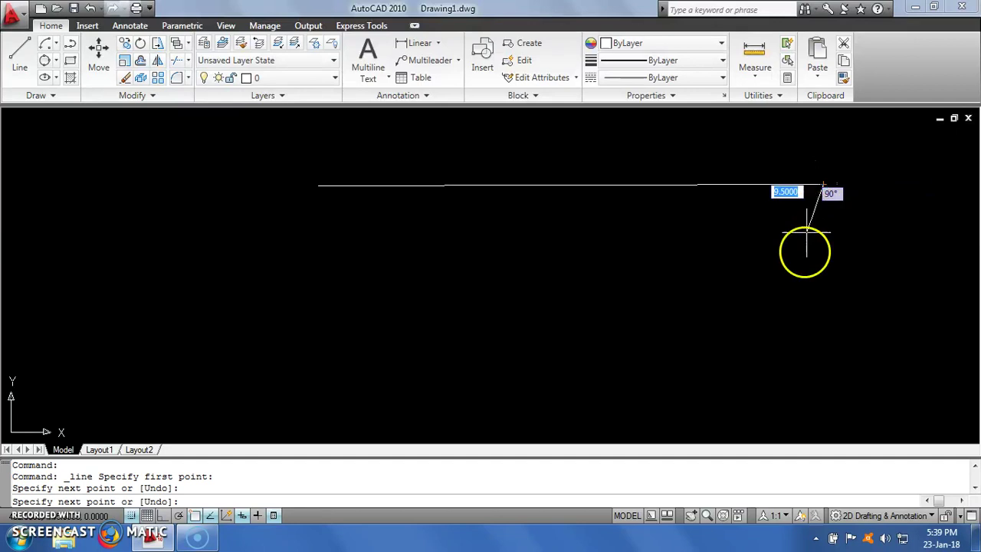
left_click(800, 415)
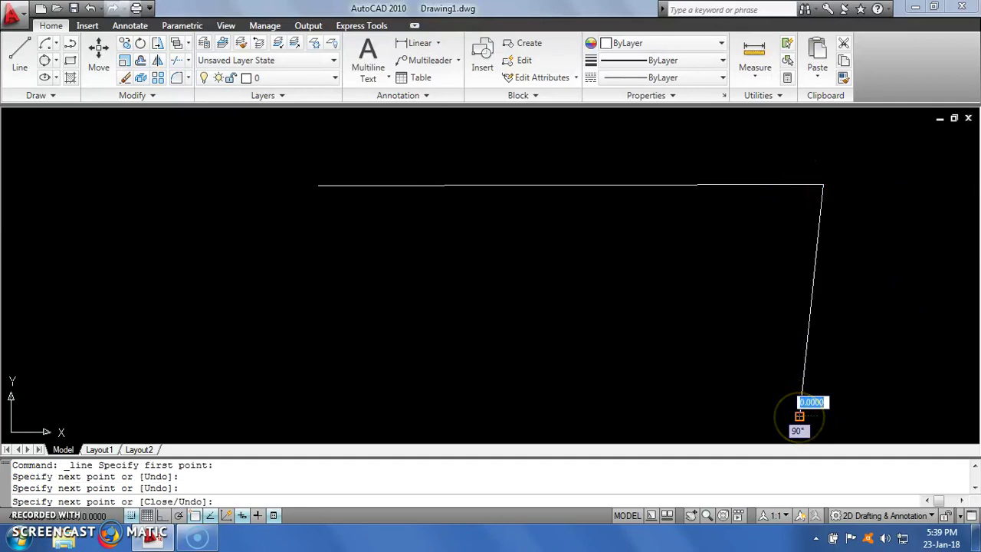
key("Escape")
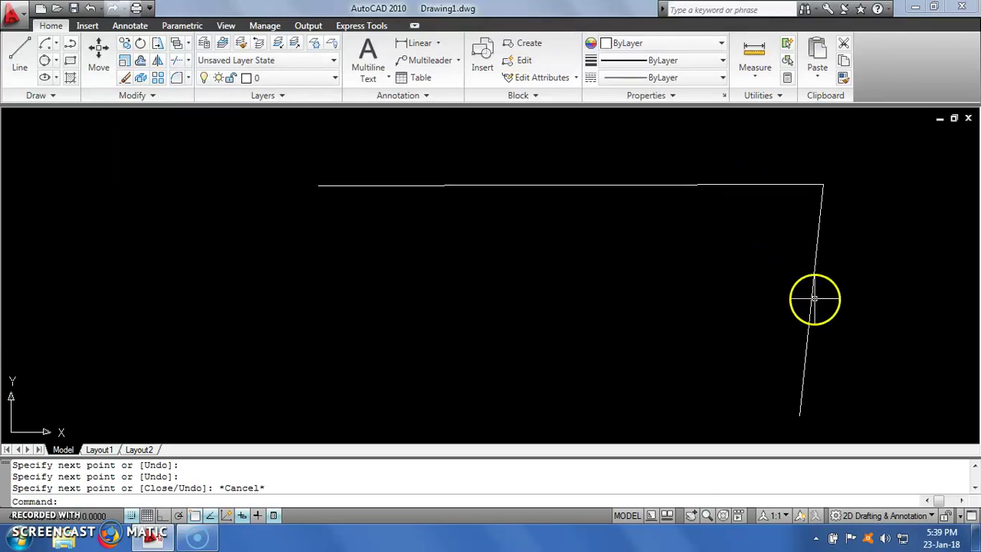
- Draw a circle of radius 65 tangent to the long horizontal line and the steep line with the Tan, Tan, Radius method
left_click(56, 60)
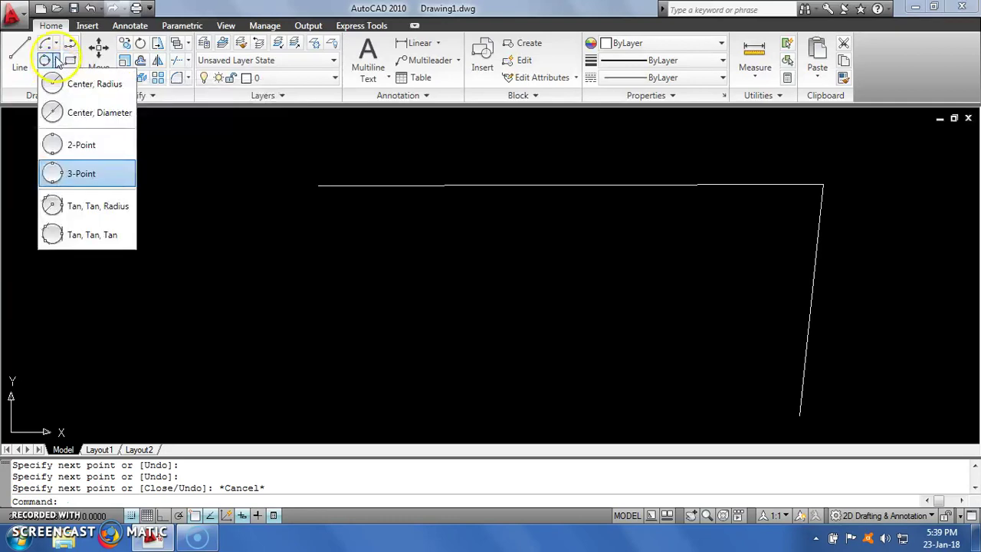
left_click(88, 203)
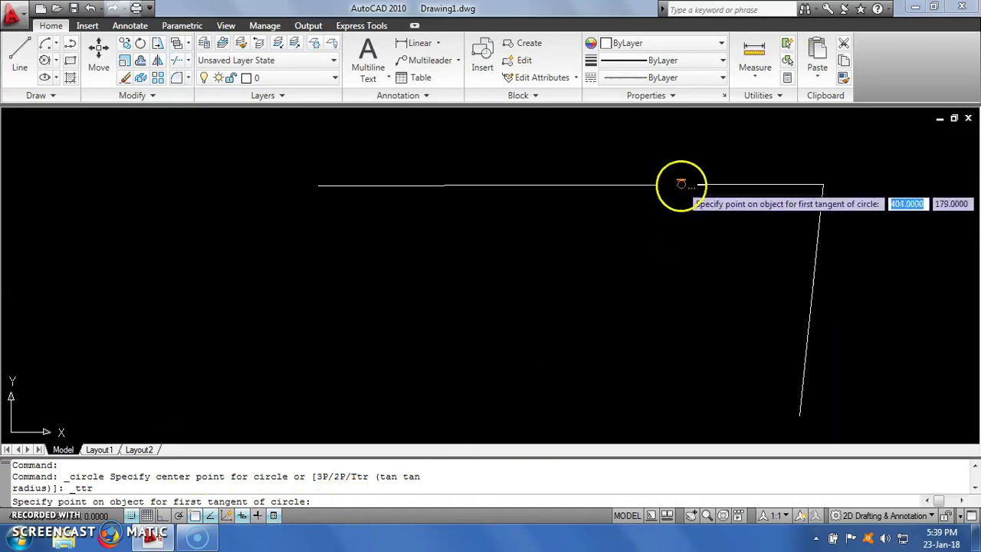
left_click(680, 184)
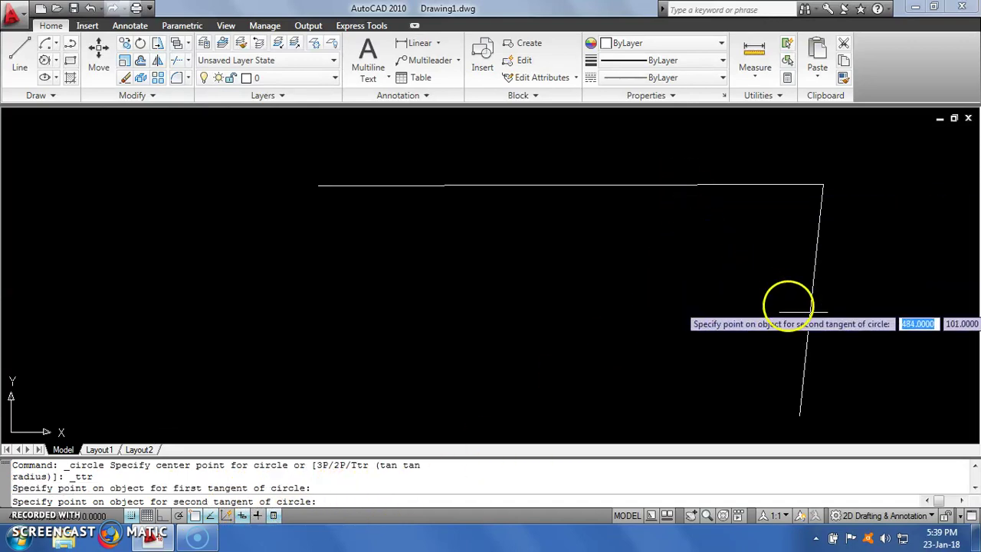
left_click(811, 315)
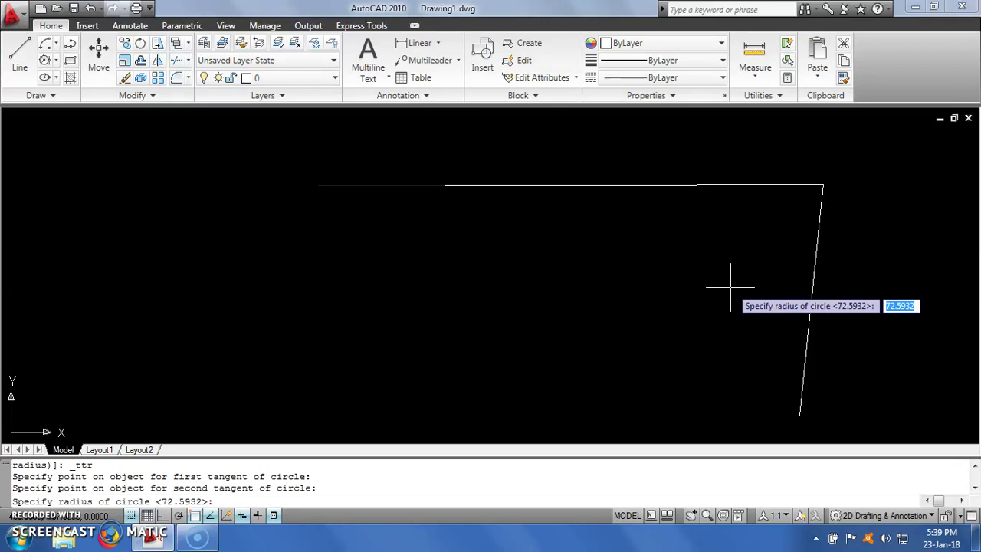
type("6")
key("Return")
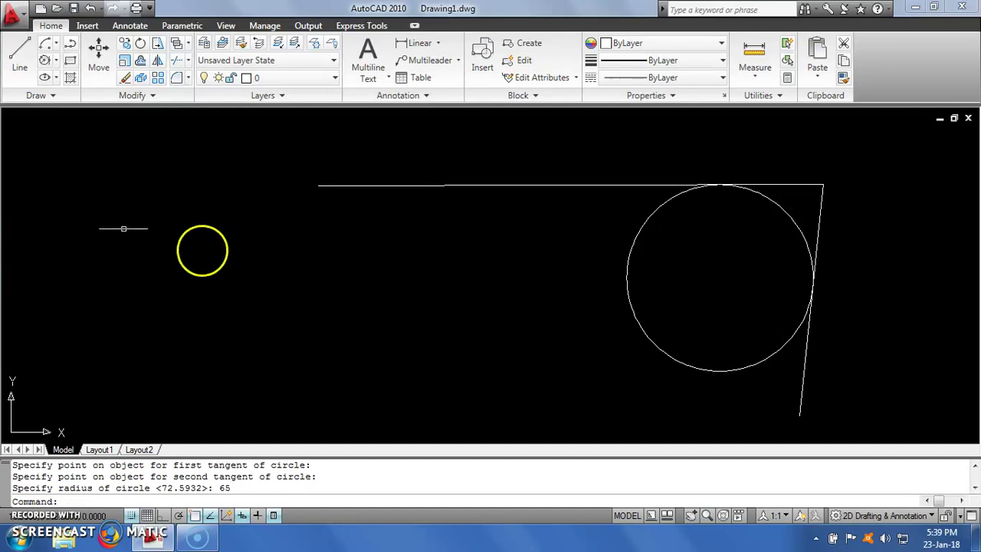
left_click(57, 60)
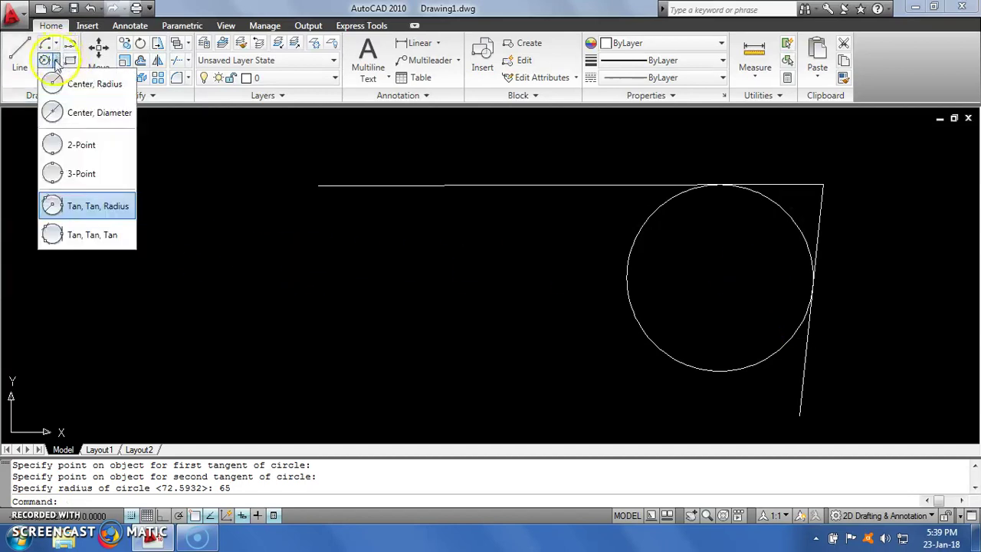
left_click(57, 62)
left_click(56, 62)
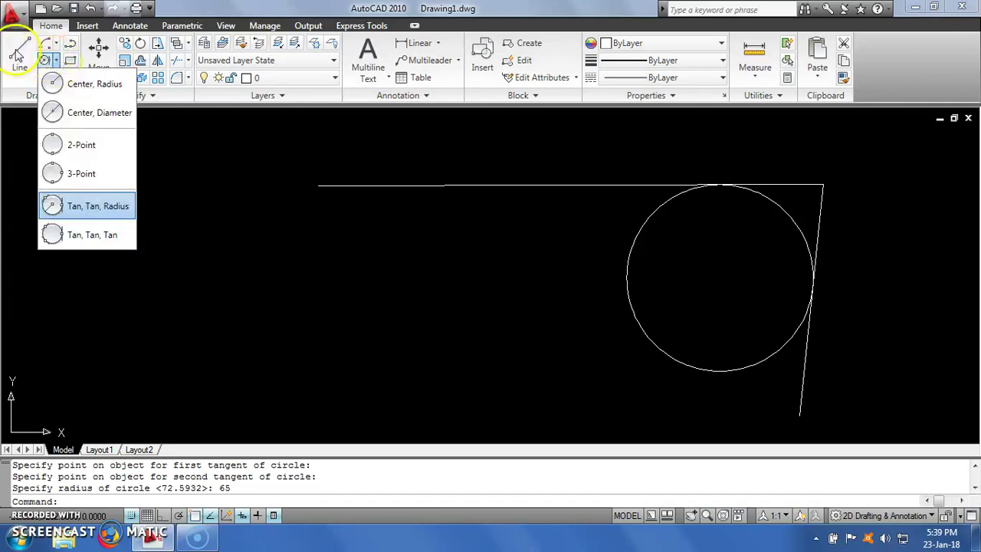
- Draw a closed triangle from three connected lines in the empty area to the left of the tangent circle and its two lines
left_click(20, 53)
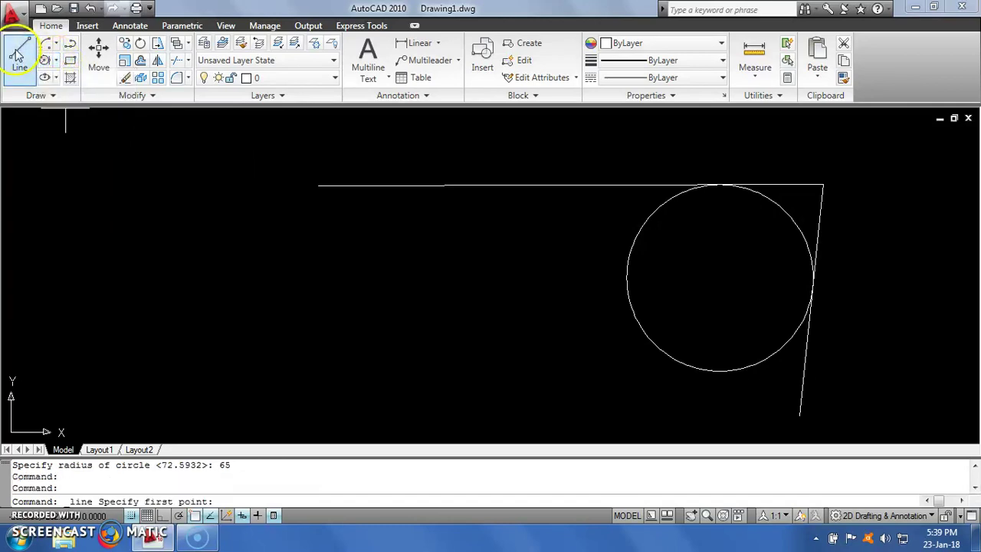
left_click(175, 164)
left_click(75, 410)
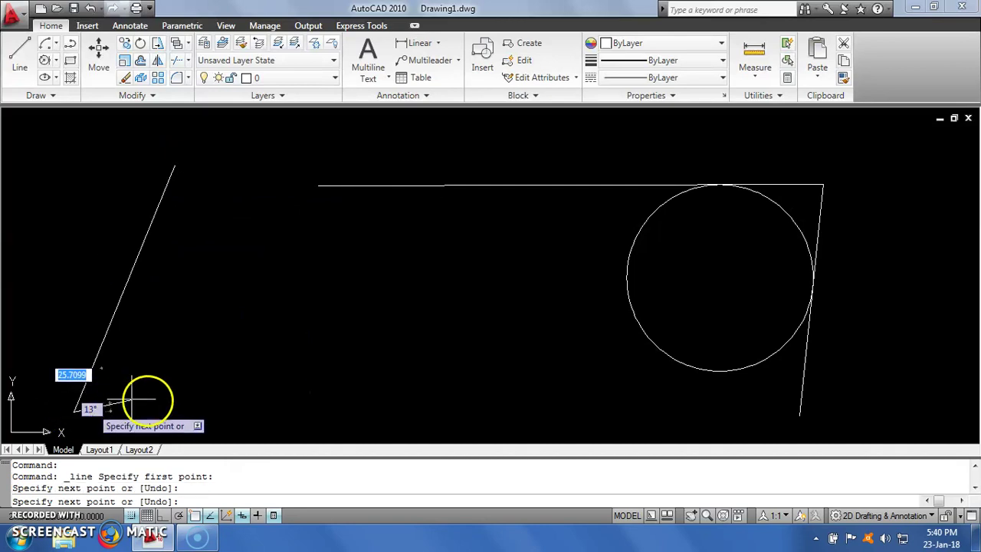
left_click(337, 389)
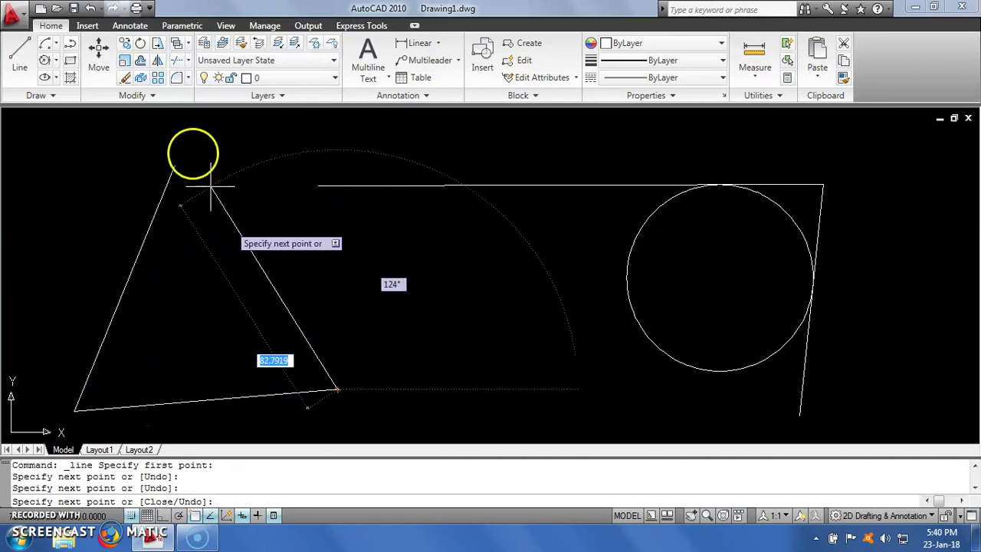
left_click(175, 165)
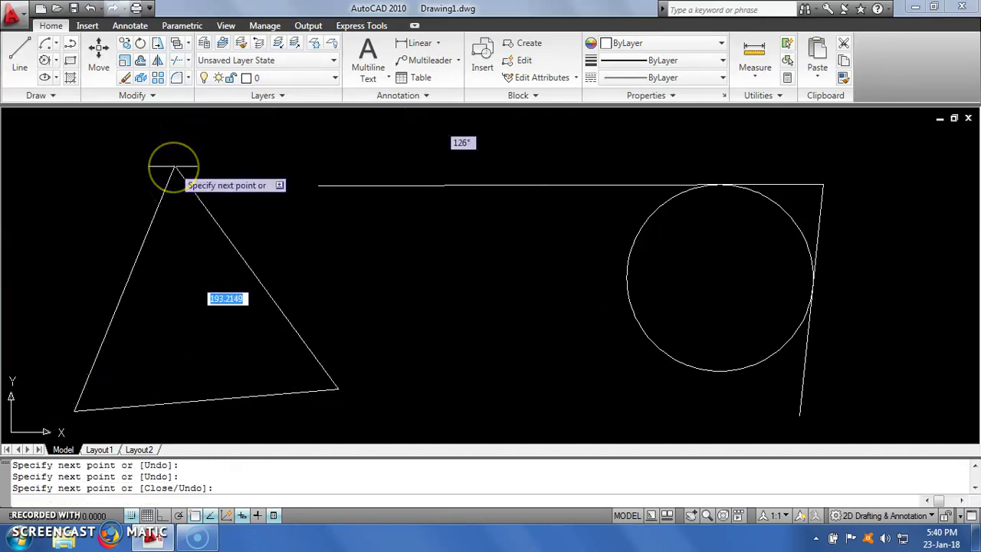
key("Escape")
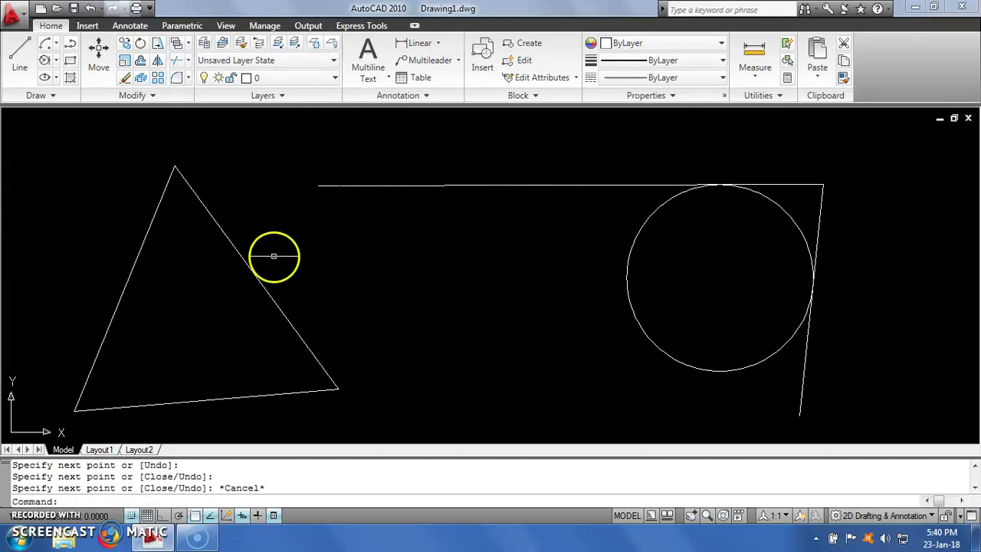
- Draw a circle inside the triangle tangent to all three of its sides with the Tan, Tan, Tan method
left_click(55, 60)
left_click(89, 230)
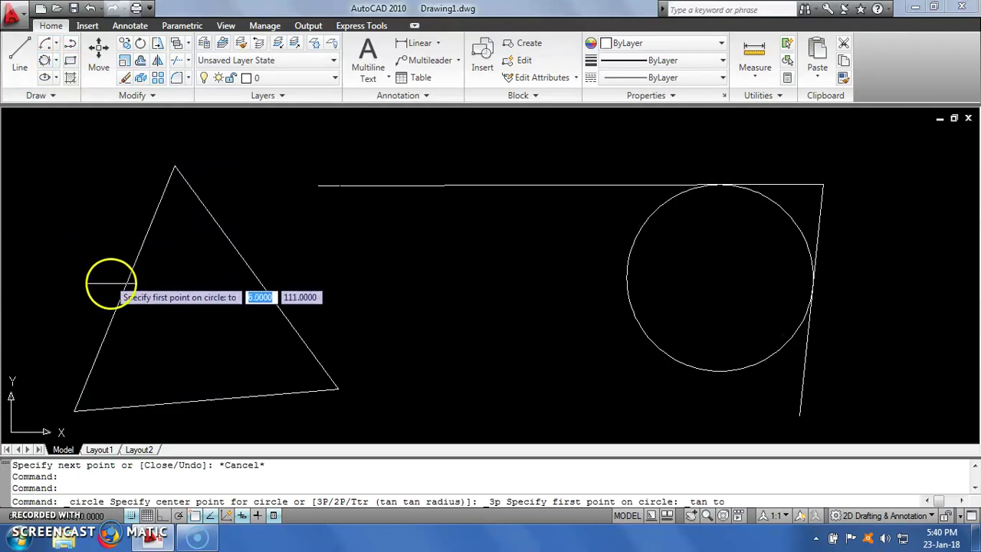
left_click(123, 290)
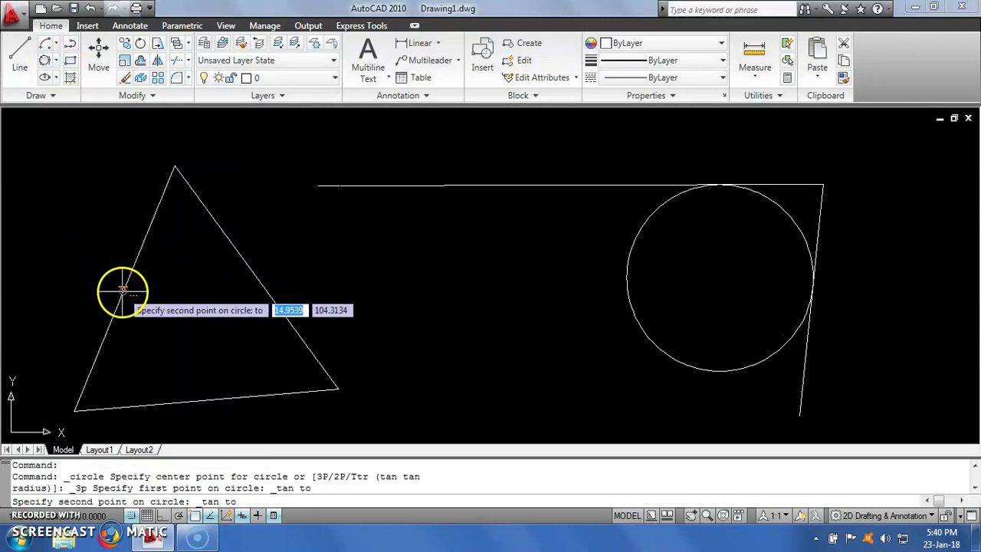
left_click(237, 263)
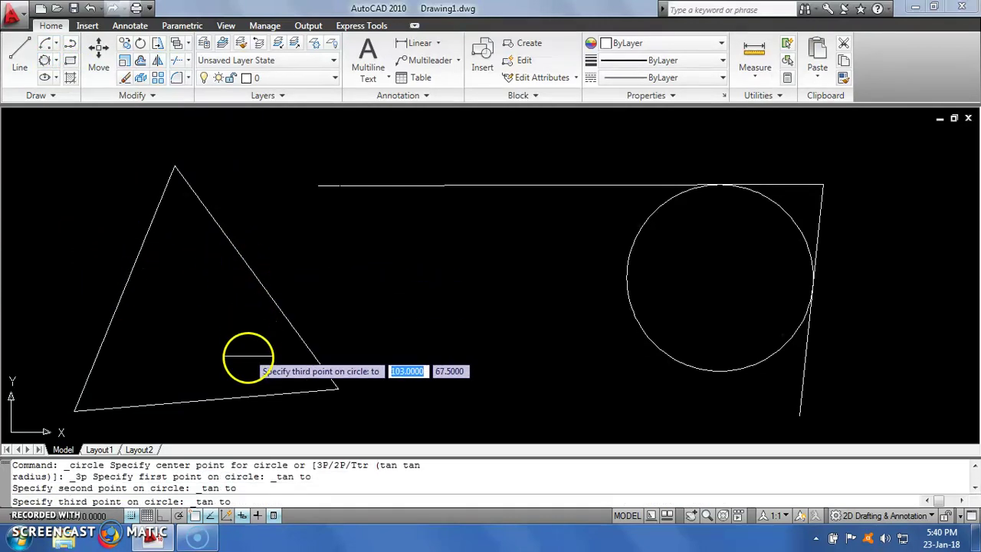
left_click(221, 397)
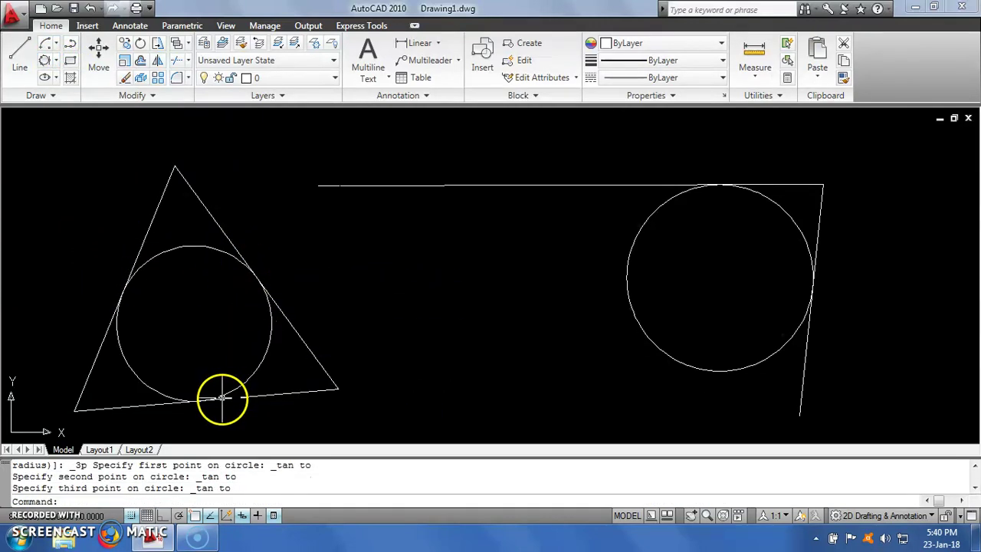
- Erase the triangle and its inscribed circle using crossing selections, including the remaining slanted side
left_click(469, 267)
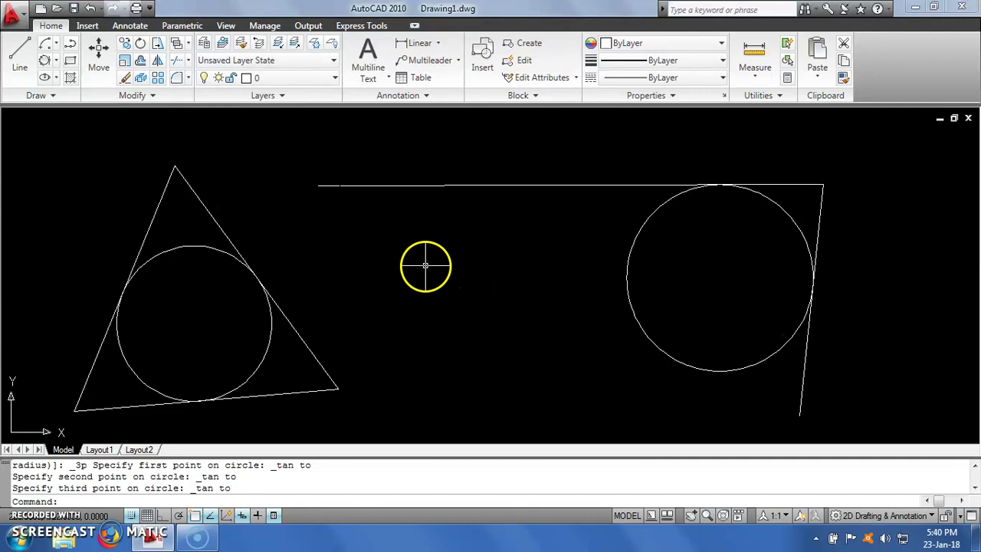
left_click(367, 426)
left_click(241, 272)
key("Delete")
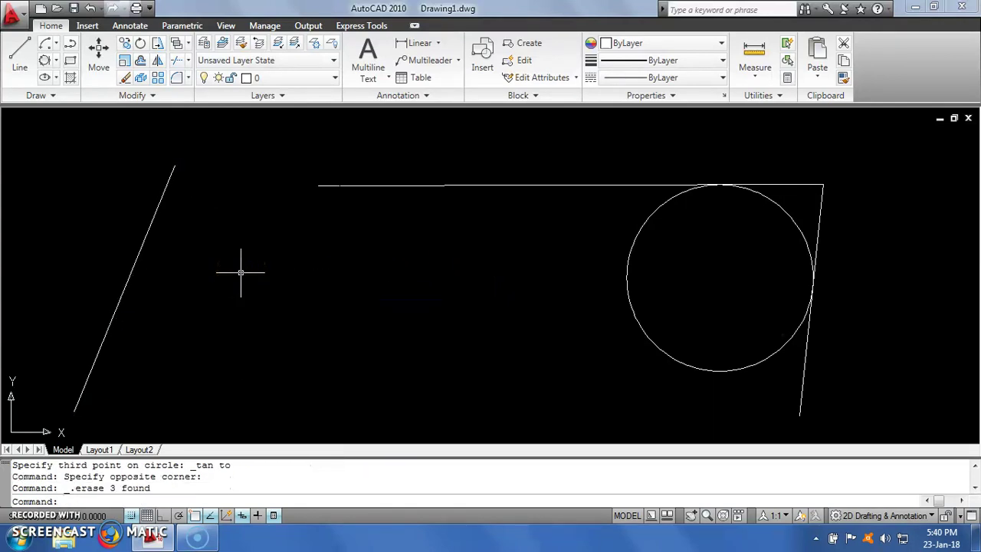
left_click(240, 272)
left_click(131, 192)
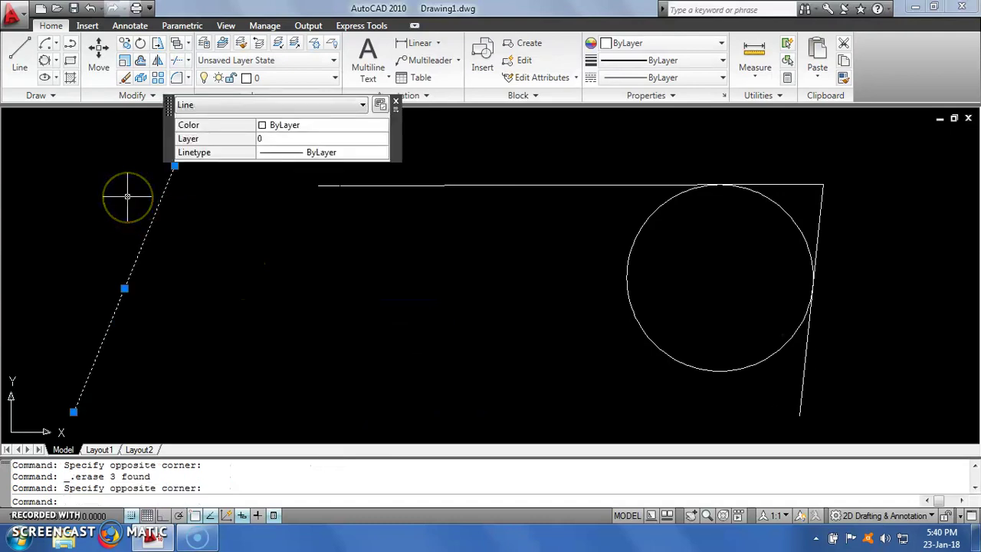
key("Delete")
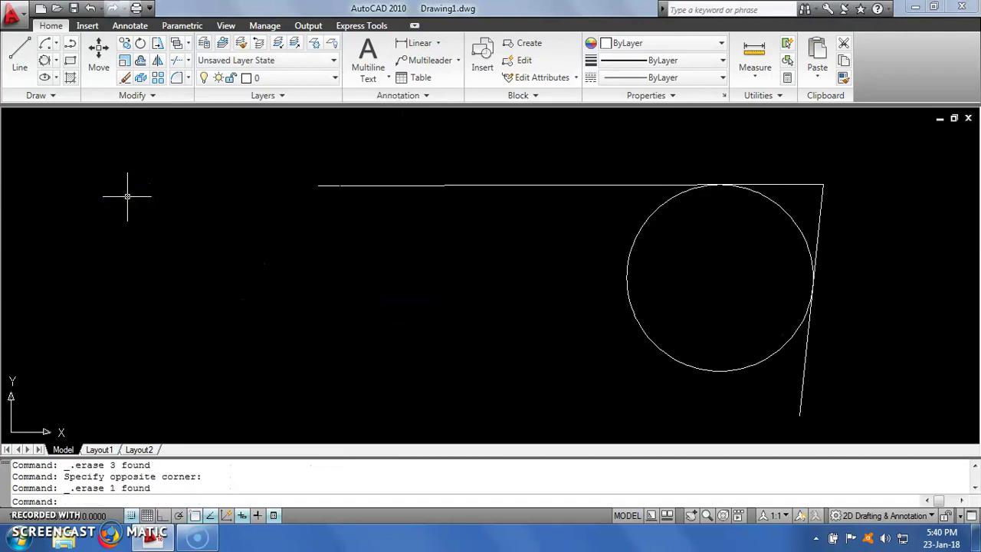
left_click(57, 61)
left_click(58, 62)
left_click(62, 62)
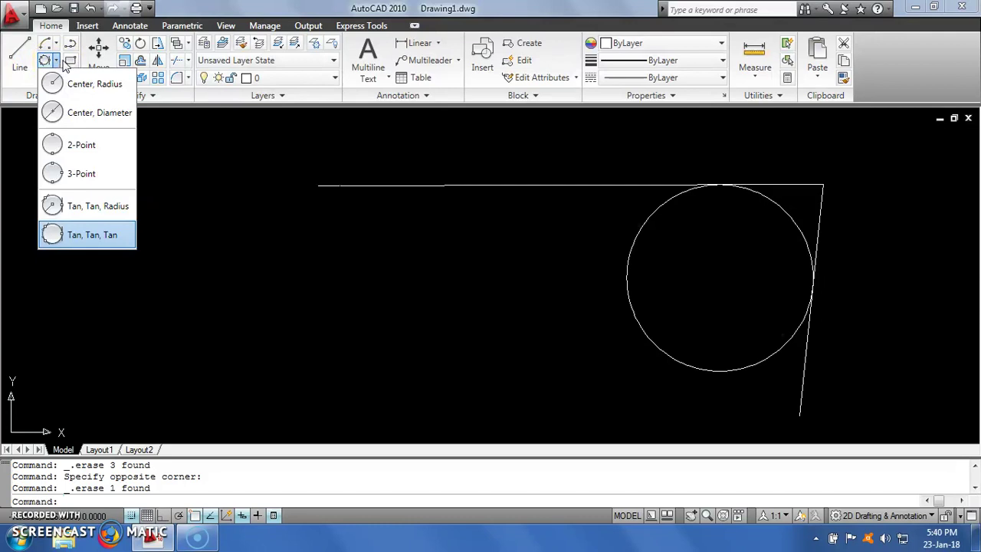
left_click(71, 64)
left_click(57, 62)
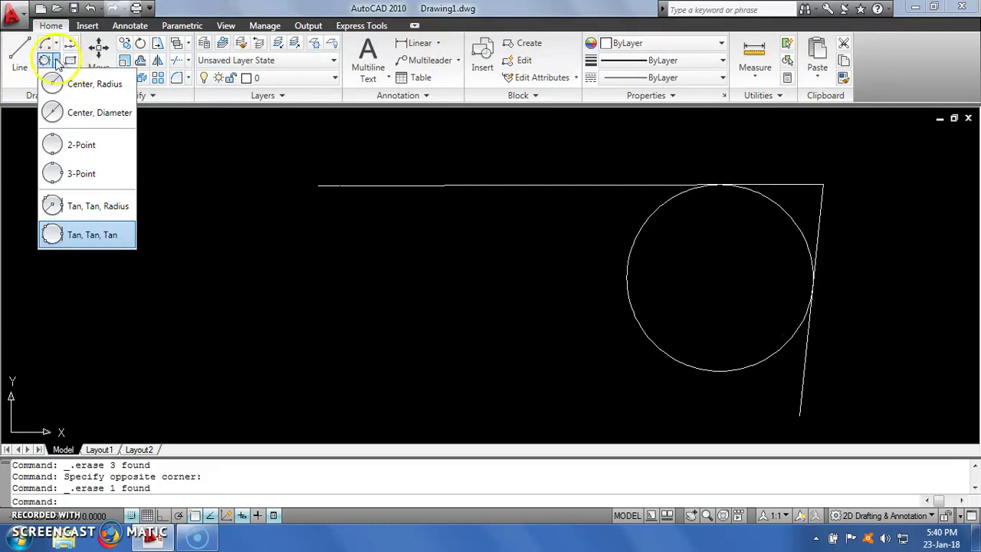
- Erase the remaining circle and its two tangent lines with one crossing selection
left_click(562, 263)
left_click(891, 335)
left_click(696, 160)
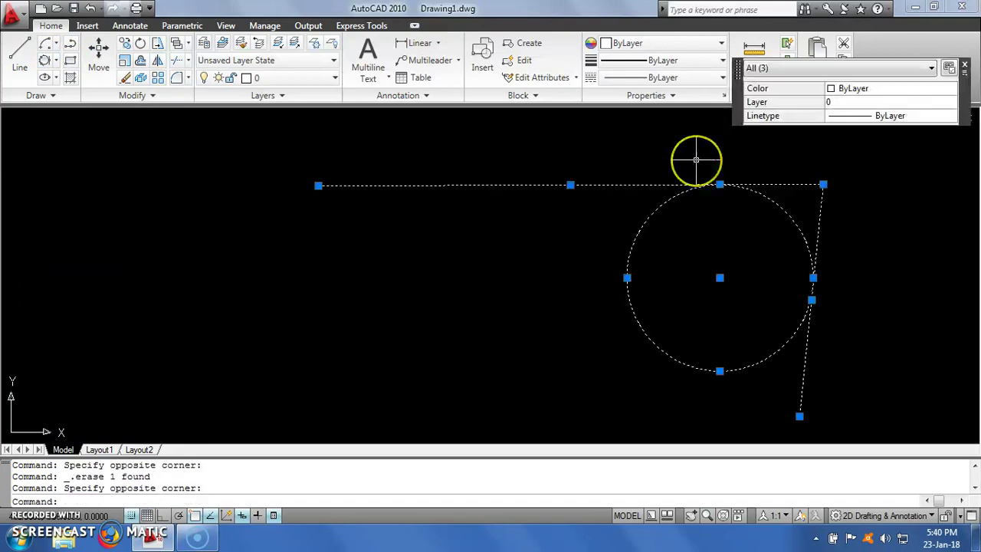
key("Delete")
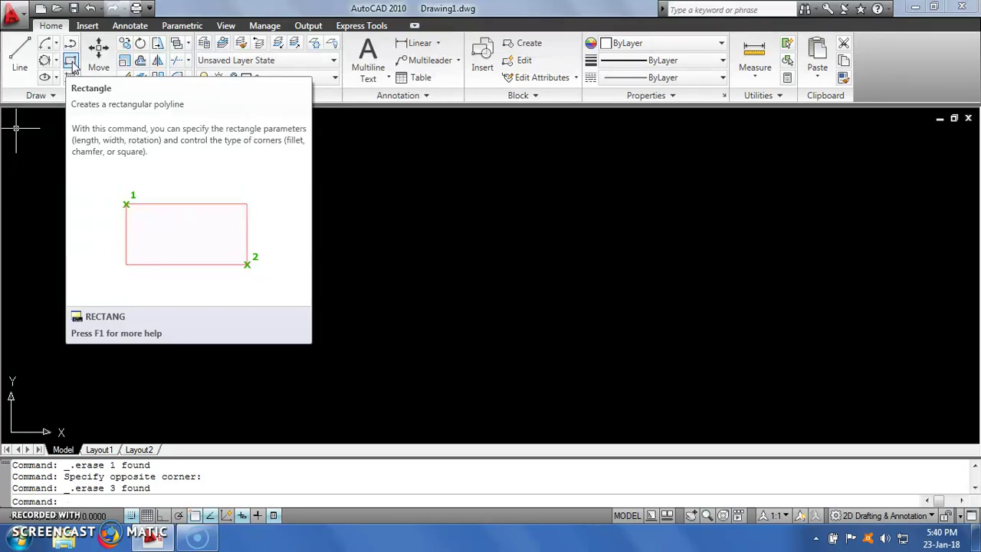
- Draw a rectangle from a freely placed first corner, with the opposite corner offset 150 in X and 100 in Y
left_click(70, 62)
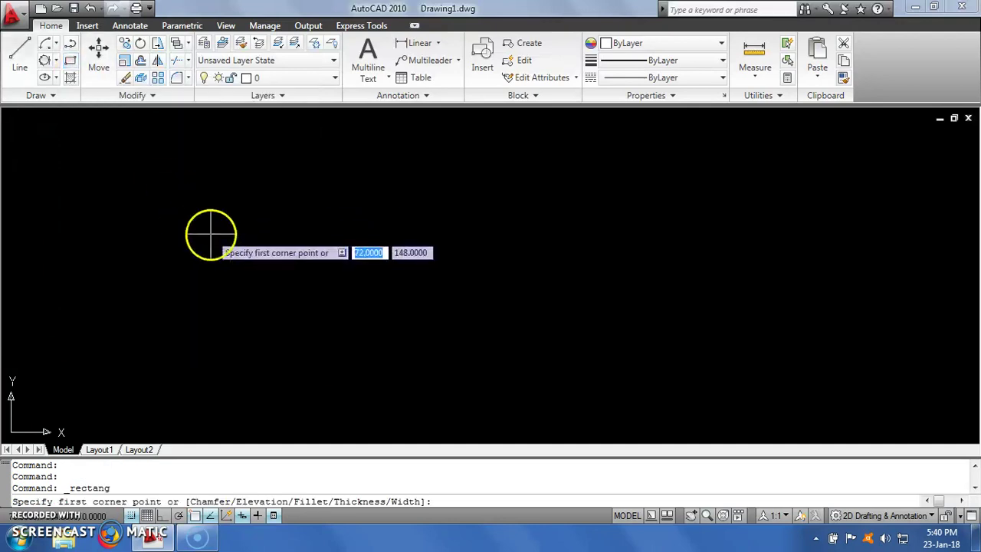
left_click(218, 173)
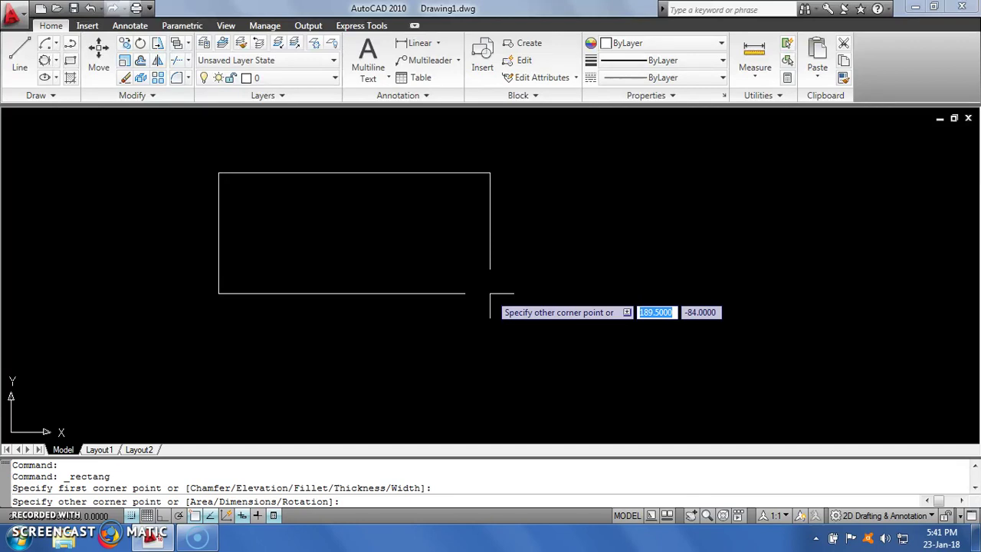
type("150")
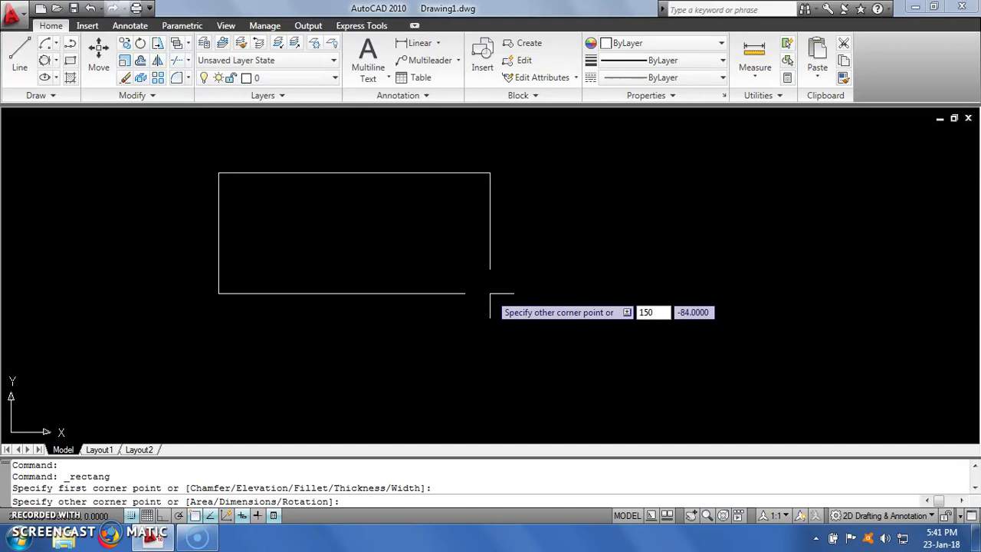
key("Tab")
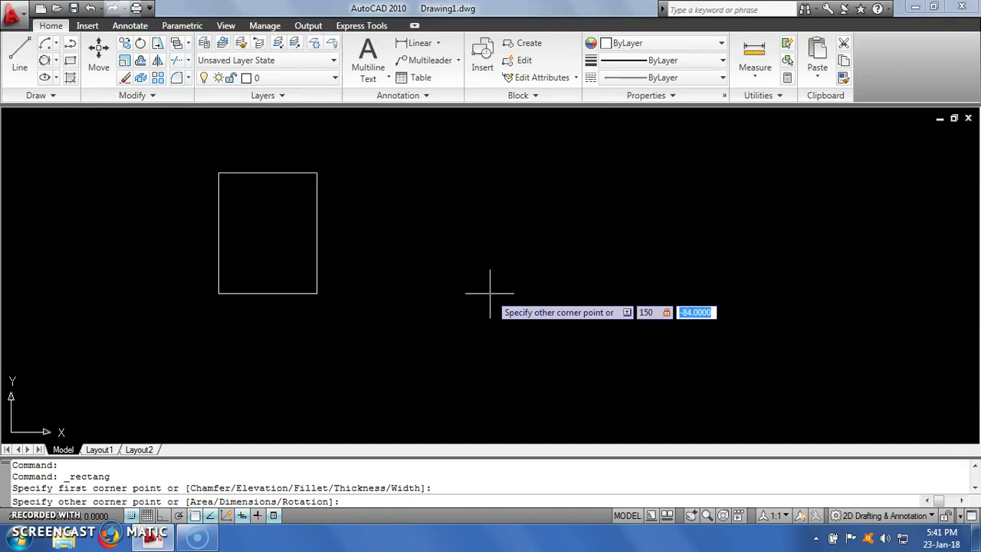
type("1")
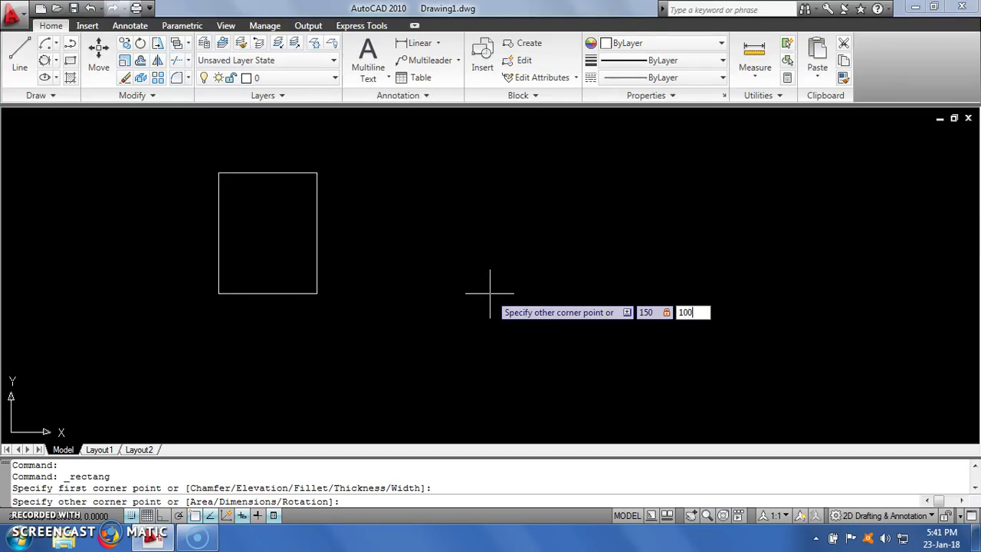
key("Return")
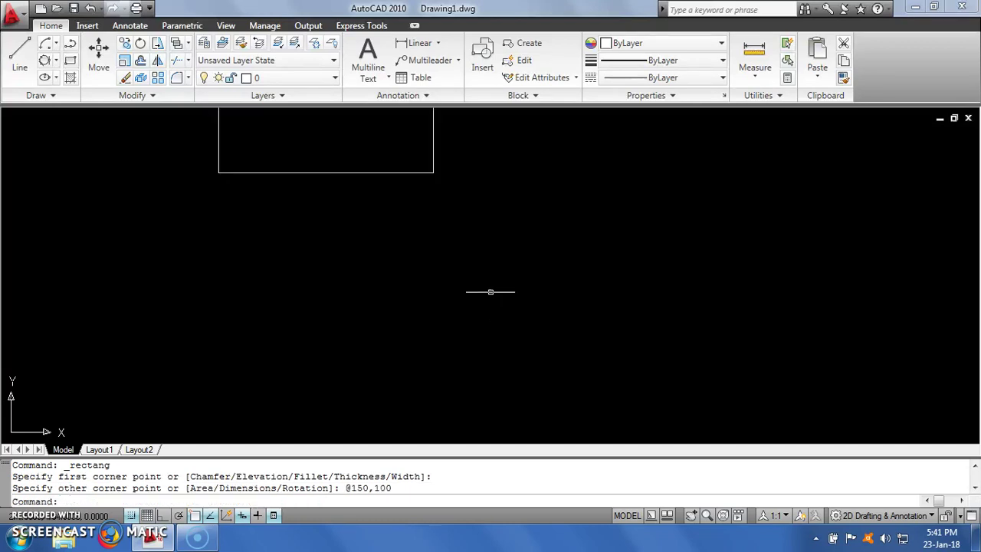
middle_click_drag(537, 192, 602, 357)
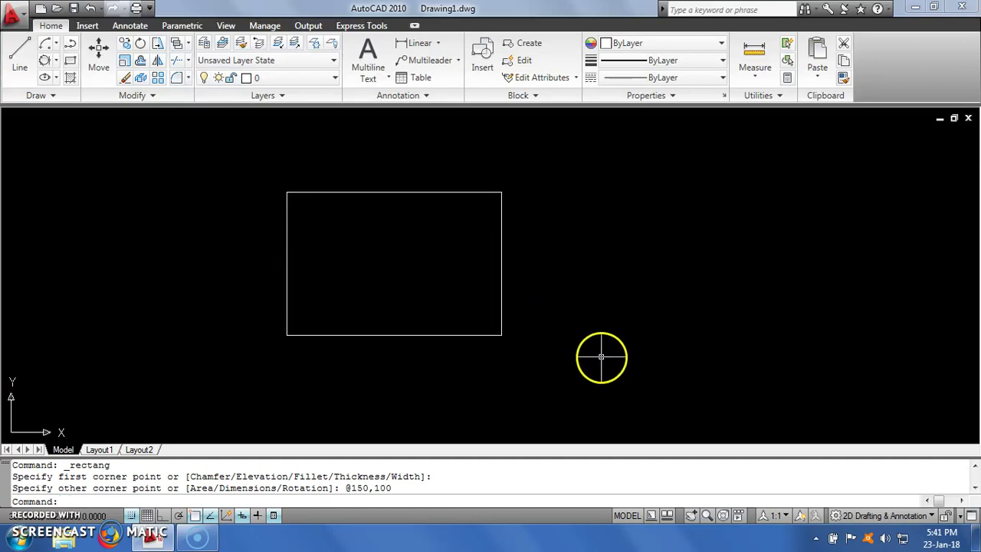